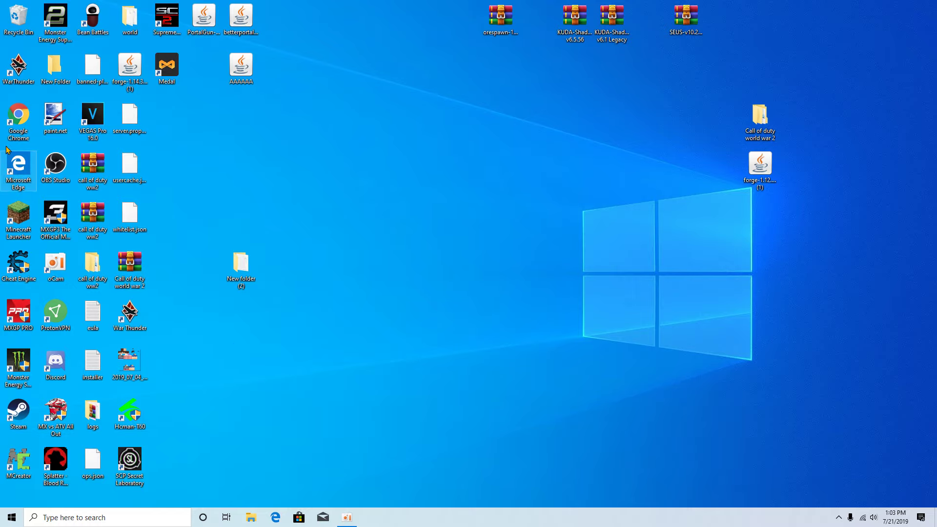
- Open Google Chrome and search the web for Sildur's Minecraft shaders with the query "splidrus shaders minbecraft"
double_click(26, 116)
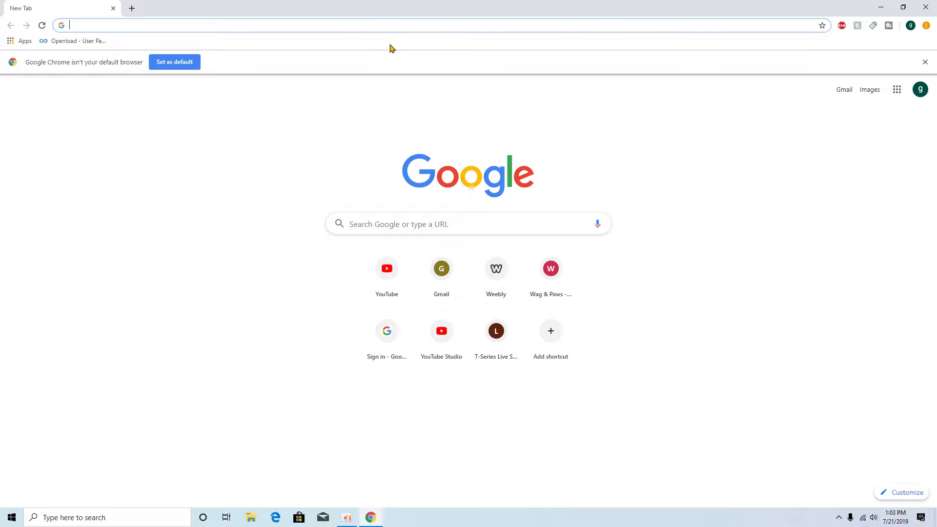
type("sp")
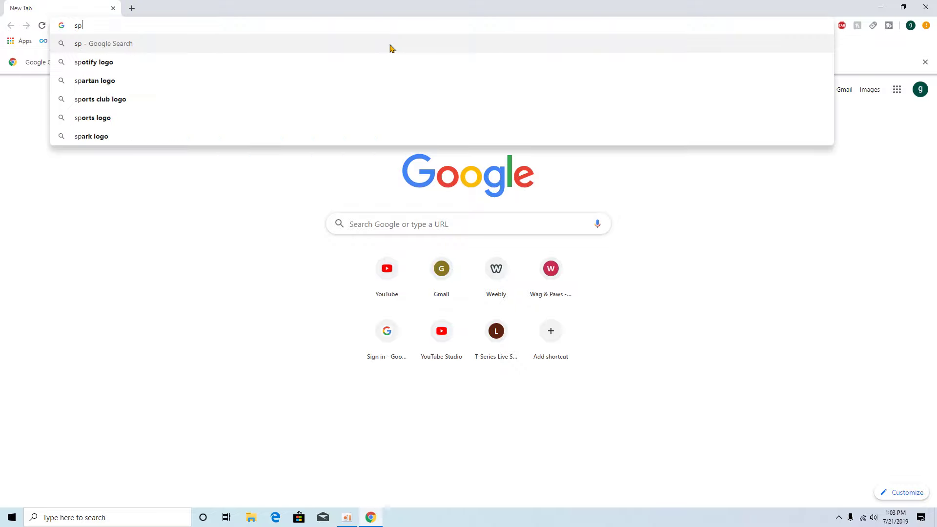
type("lidr")
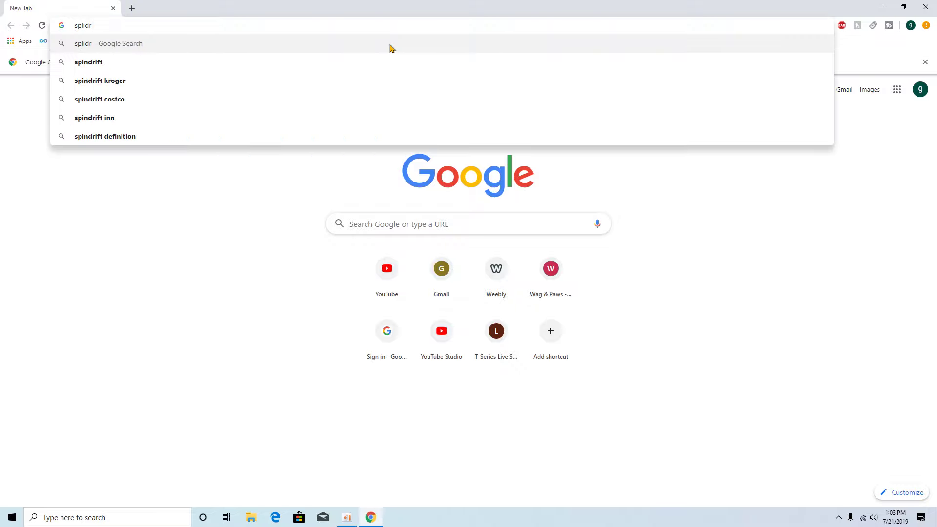
type("us shad")
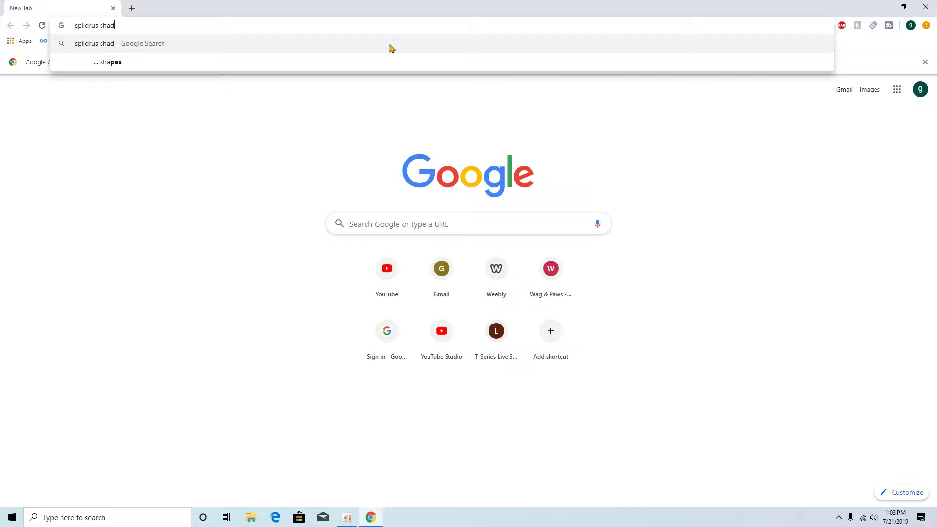
type("ers minbec")
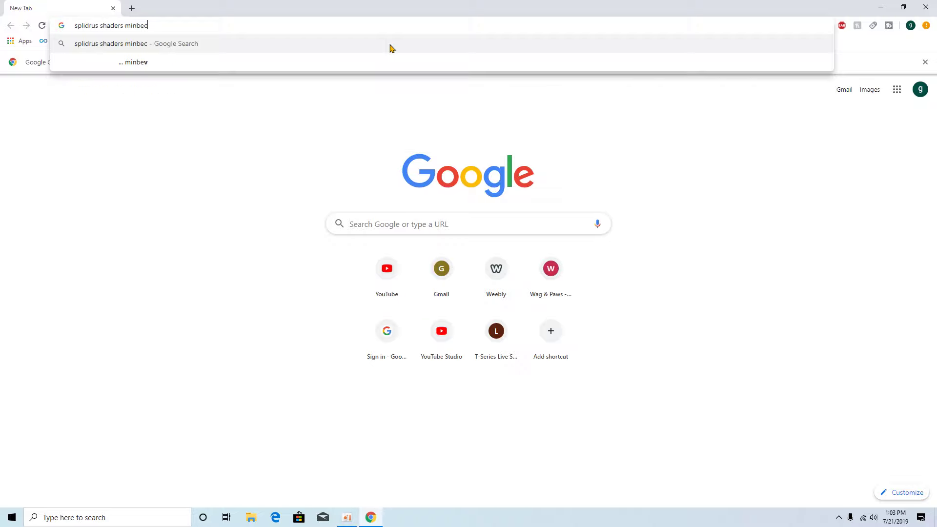
type("raft")
key("Return")
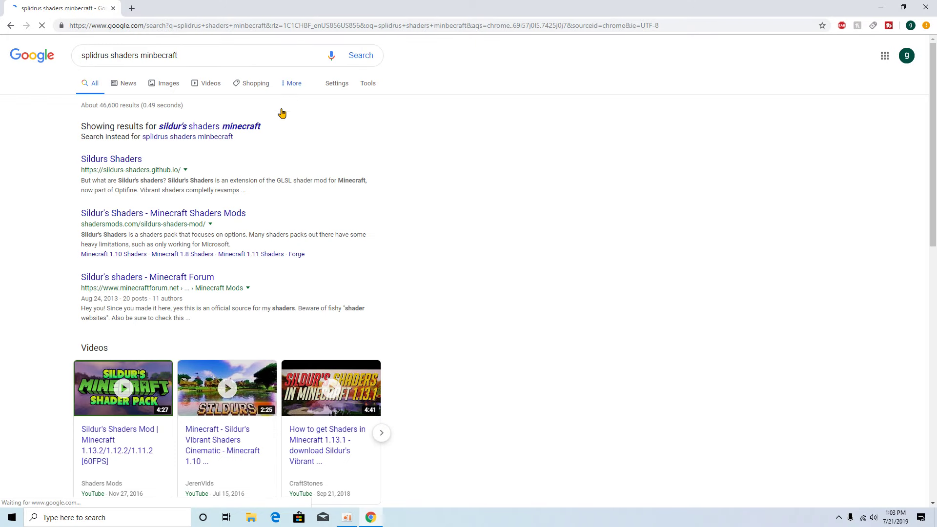
- Download Sildur's Vibrant Shaders v1.22 Extreme-VL from the Sildurs Shaders website and close the FirePlayer ad page
left_click(111, 159)
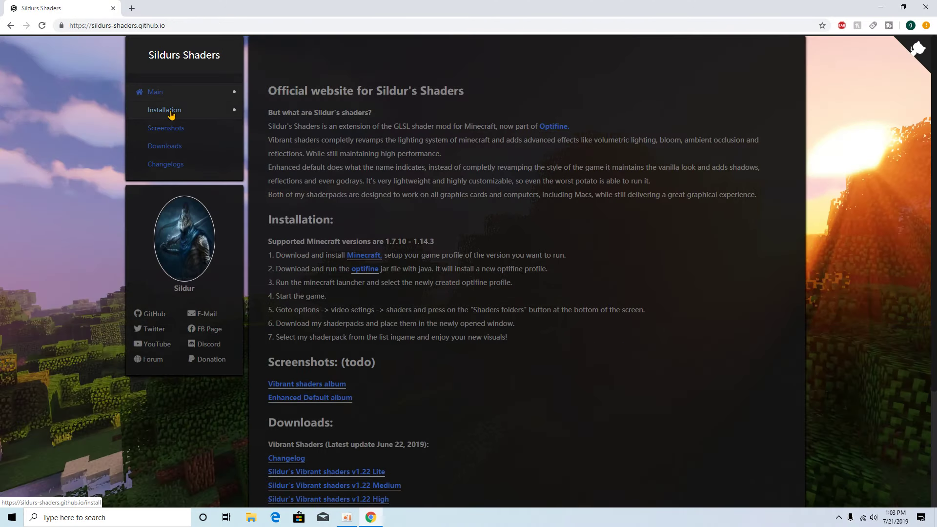
left_click(170, 113)
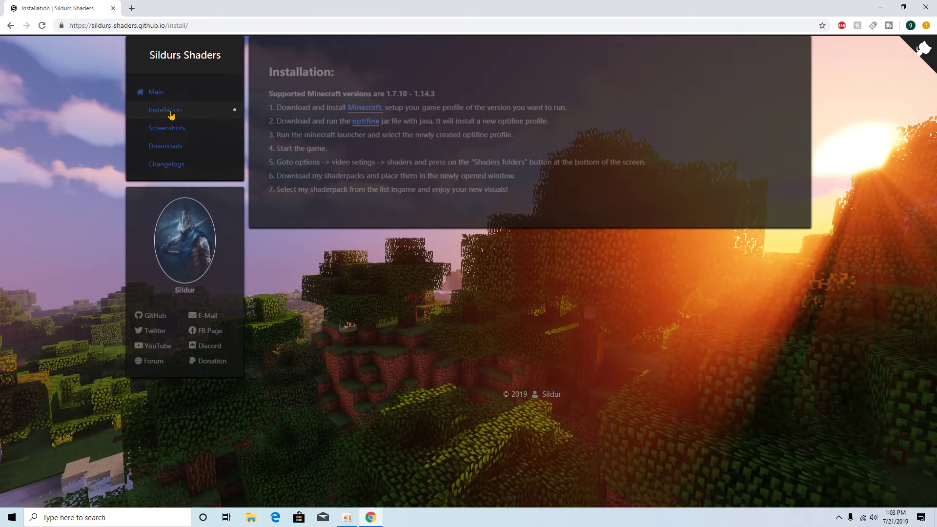
left_click(151, 146)
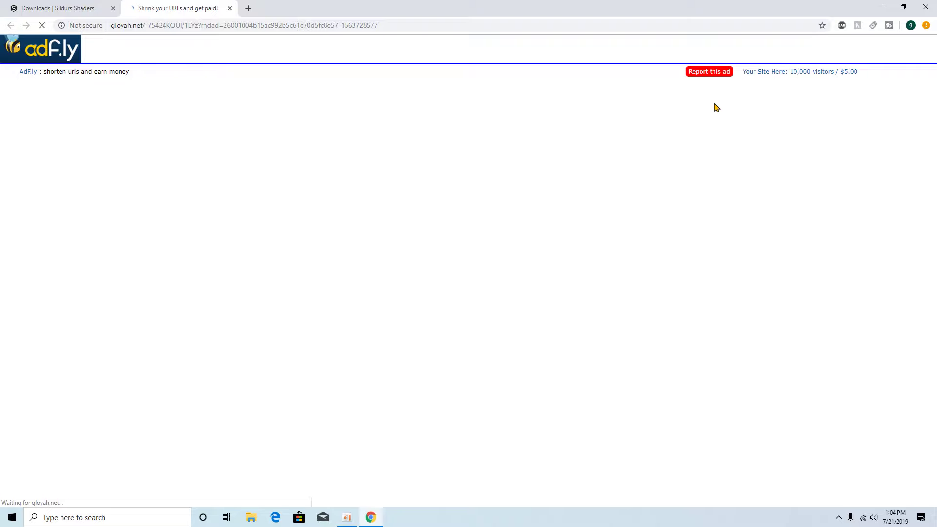
left_click(844, 25)
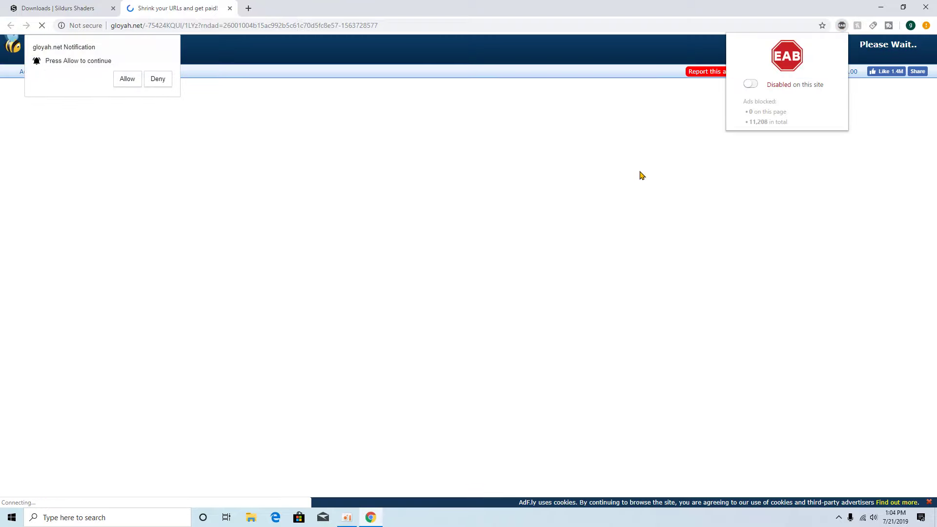
left_click(392, 119)
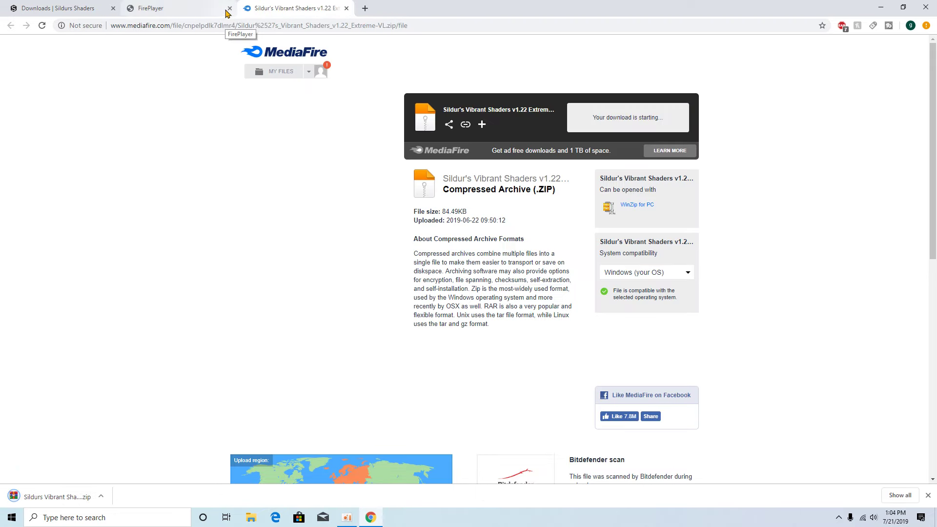
left_click(229, 9)
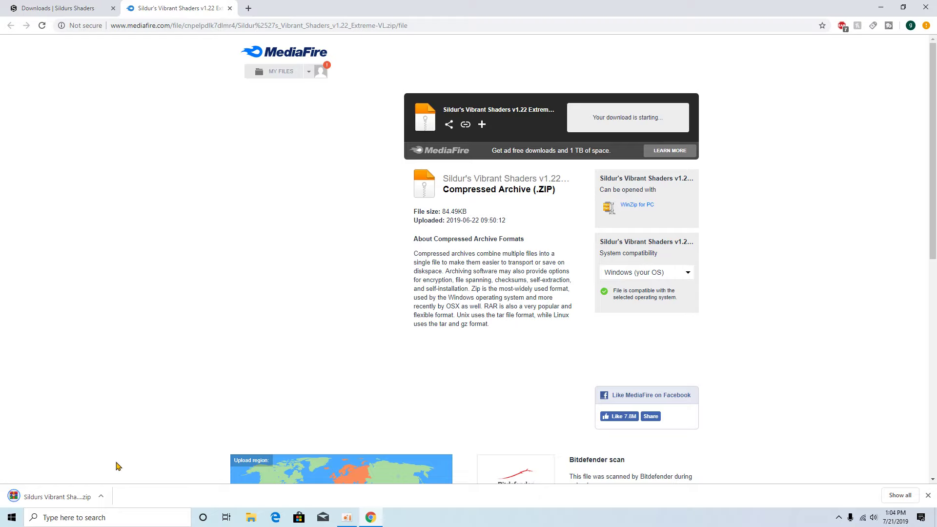
- Find the OptiFine website and download OptiFine_1.14.3_HD_U_F2.jar from its downloads page, skipping the ad
left_click(249, 8)
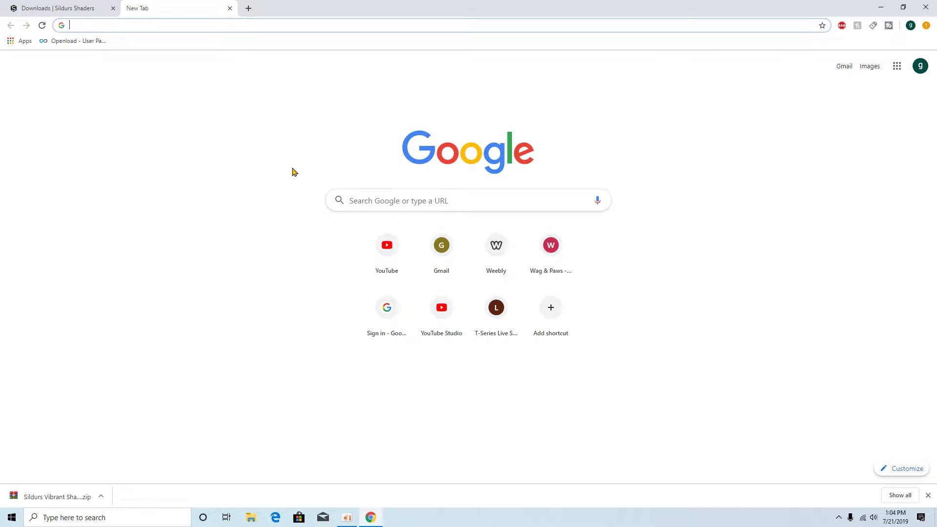
type("oftipi")
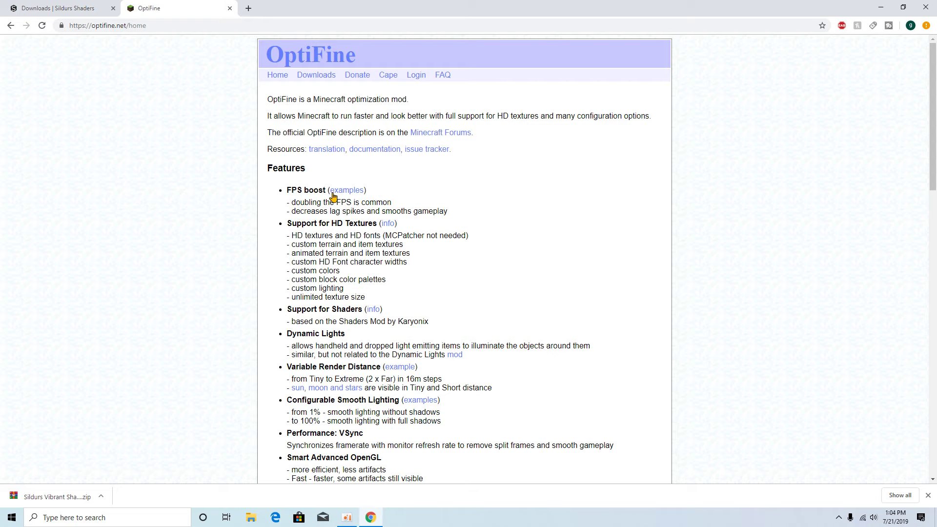
left_click(323, 74)
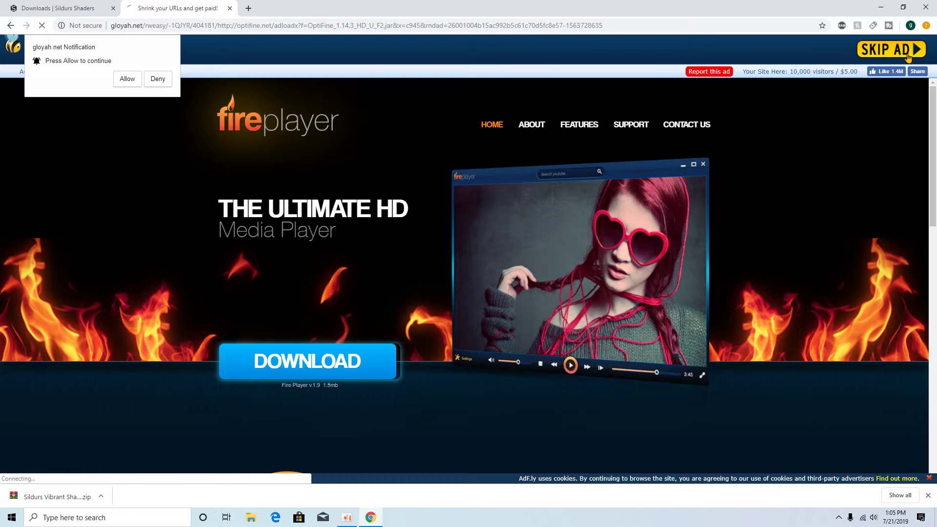
left_click(910, 55)
left_click(482, 122)
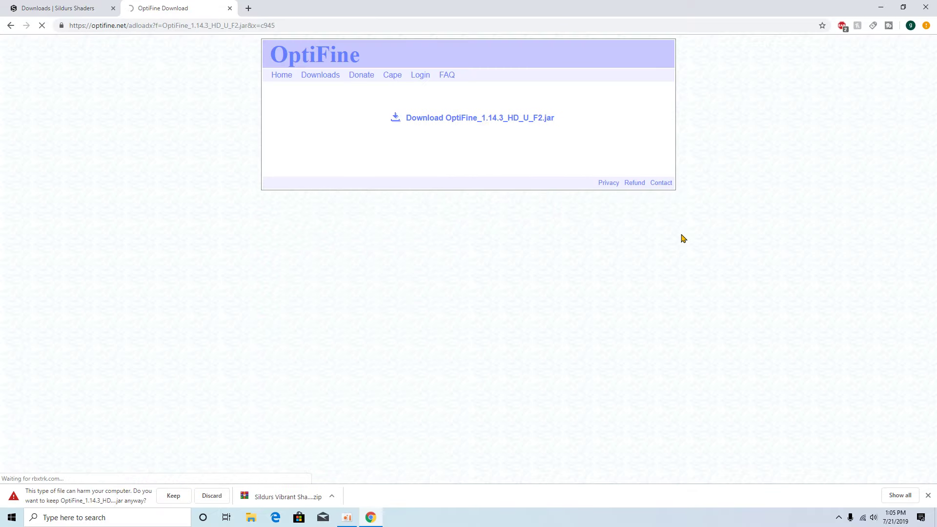
- Replace the leftover download pages with a single blank page and keep the flagged OptiFine jar file
left_click(248, 10)
left_click(230, 8)
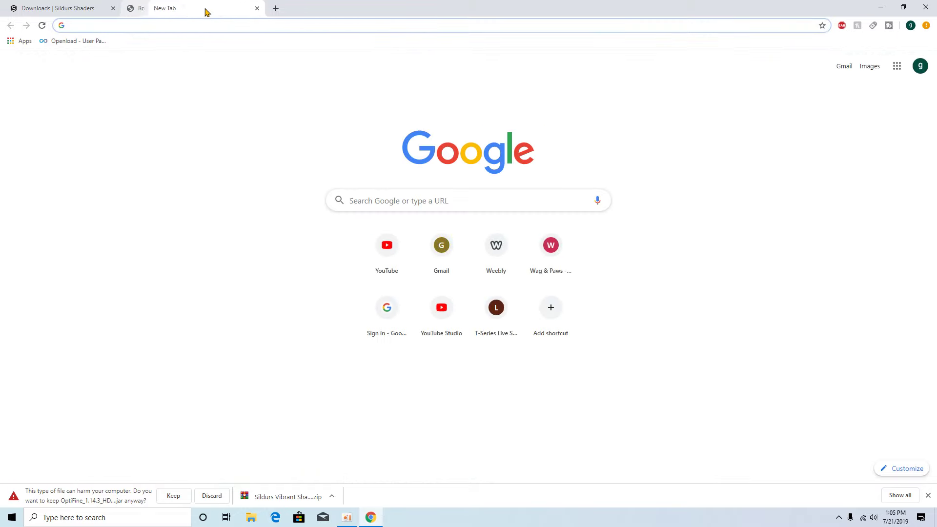
left_click(114, 9)
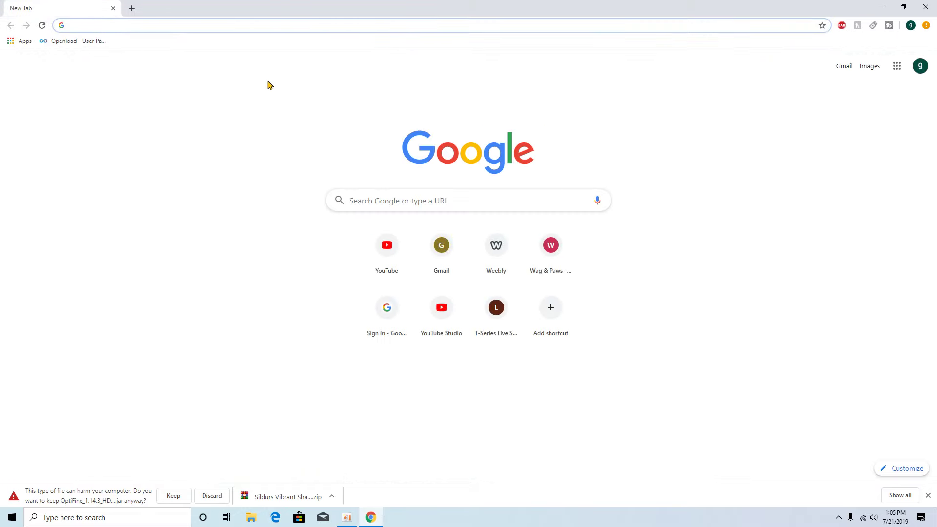
left_click(174, 495)
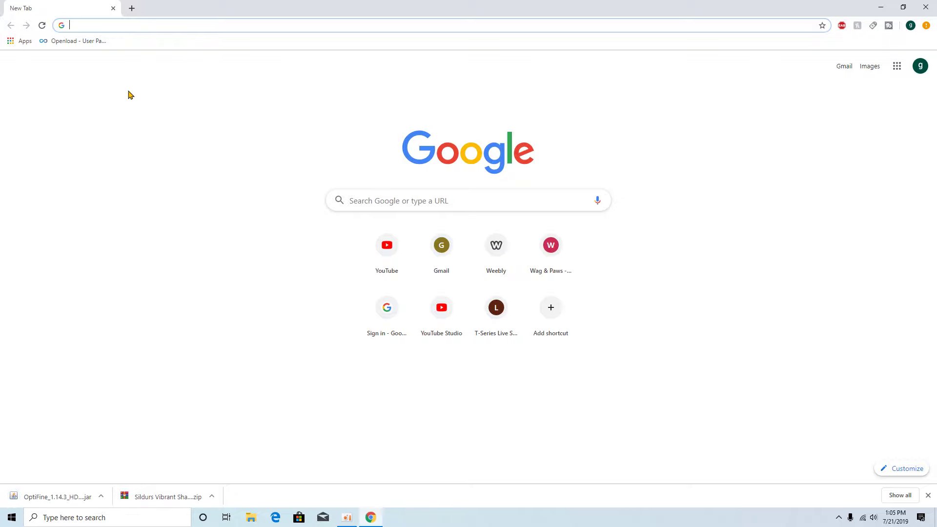
- Search the web for "minecraft forge 1.14.3" and open the Forge downloads page for that version
type("minecraft ")
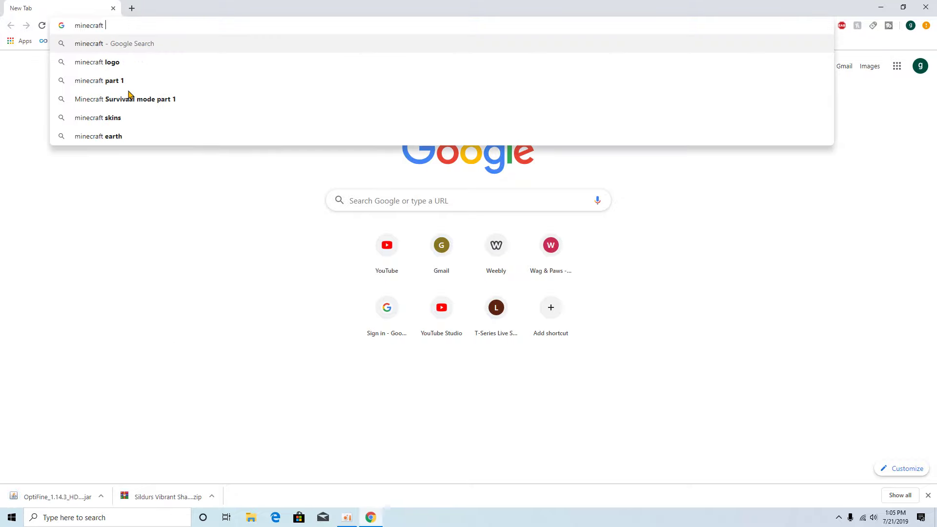
type("forge 1")
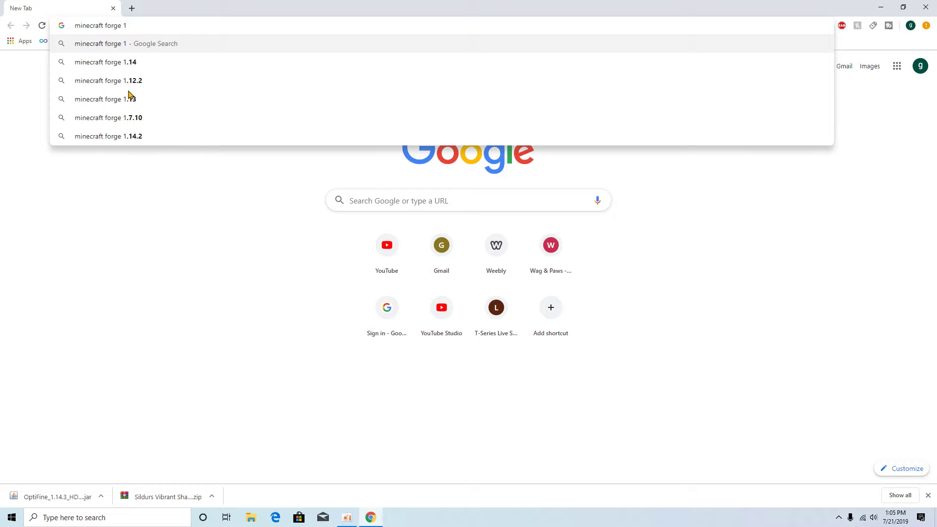
type(".14.")
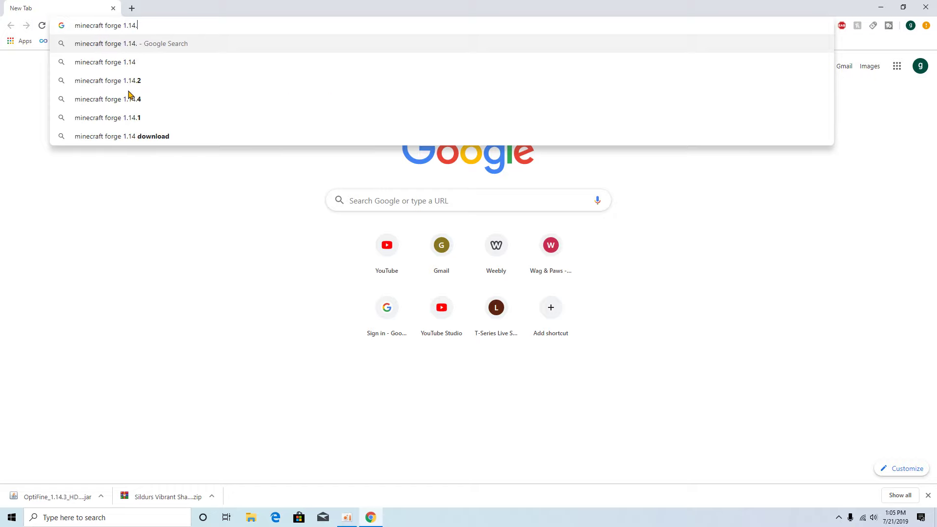
type("3")
key("Return")
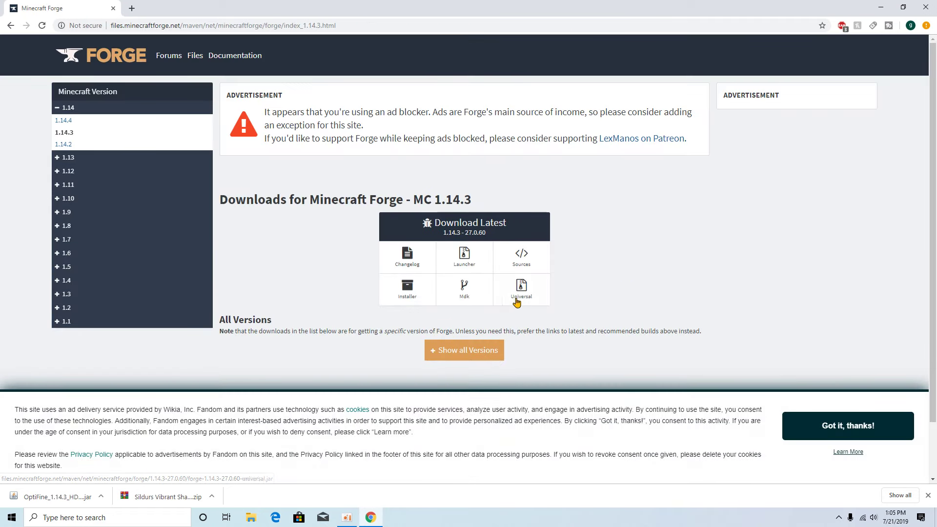
- Accept the cookie notice, then download the Forge 1.14.3 - 27.0.60 installer and keep the flagged jar file
left_click(832, 428)
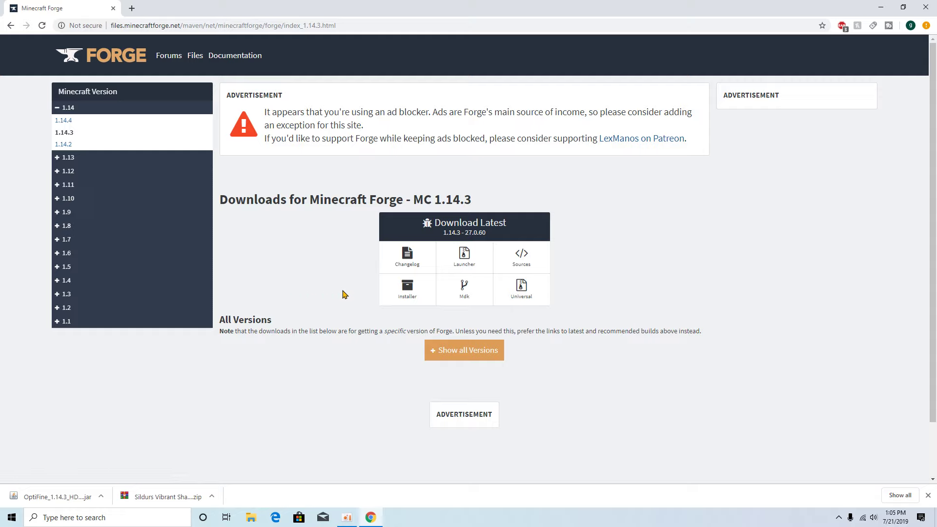
left_click(422, 296)
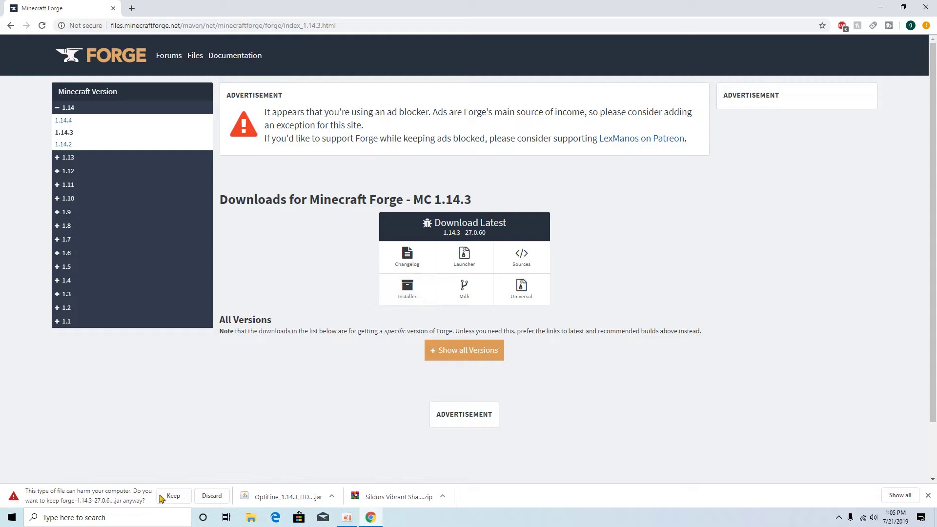
left_click(163, 494)
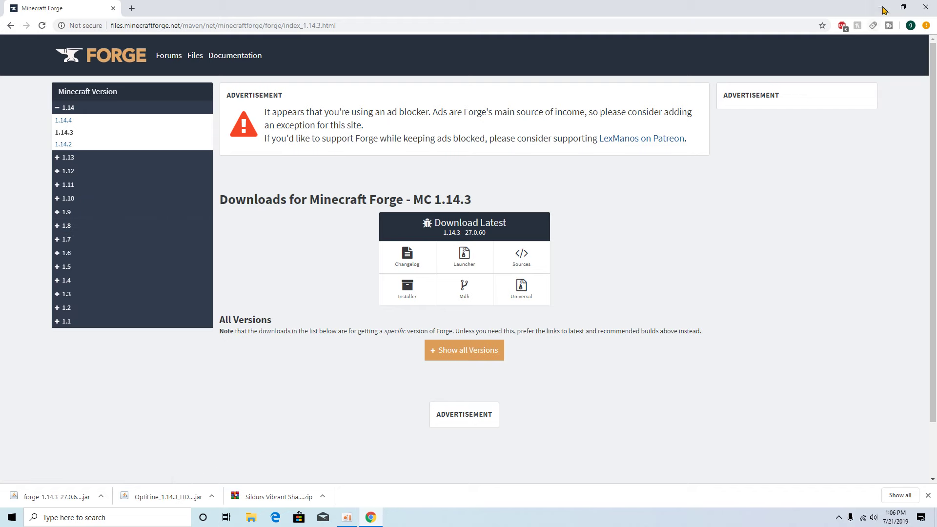
- Copy the downloaded Sildurs shaders zip, OptiFine jar and Forge installer onto the desktop, then close the browser
left_click(903, 5)
left_click_drag(308, 495, 859, 337)
left_click_drag(224, 504, 819, 320)
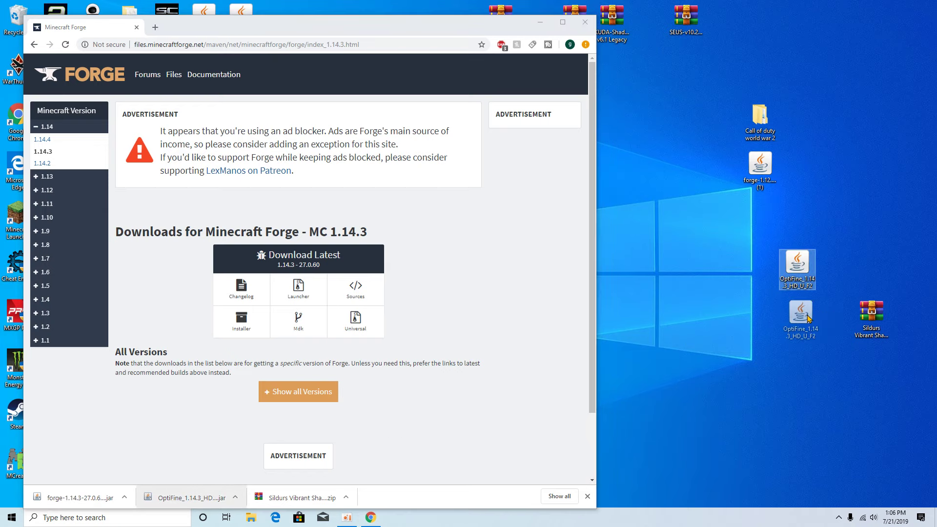
left_click_drag(78, 498, 732, 325)
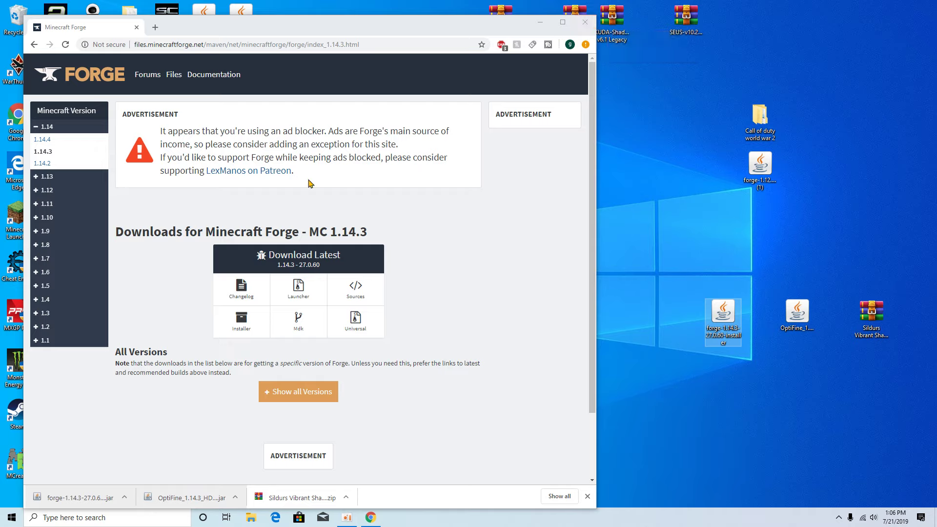
left_click(586, 22)
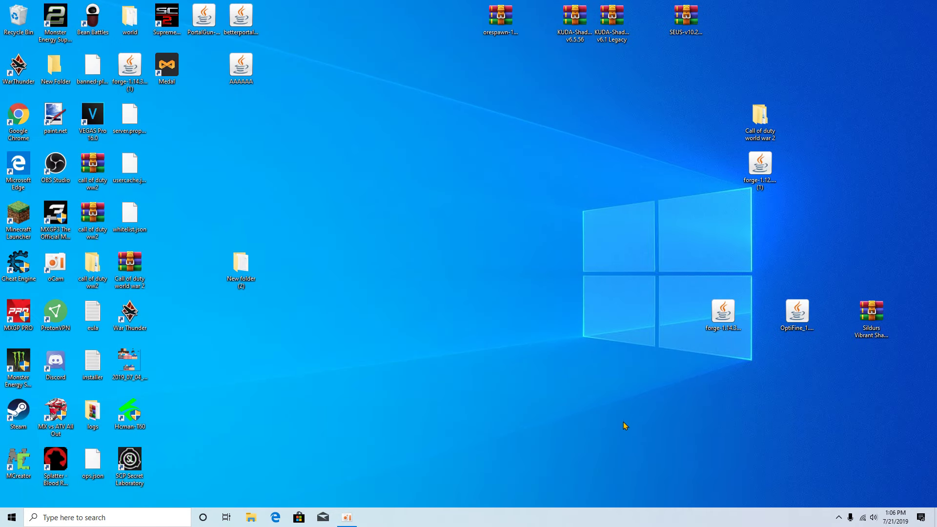
- Try to install the Forge 1.14.3 client with the installer on the desktop, using the default .minecraft folder
double_click(718, 326)
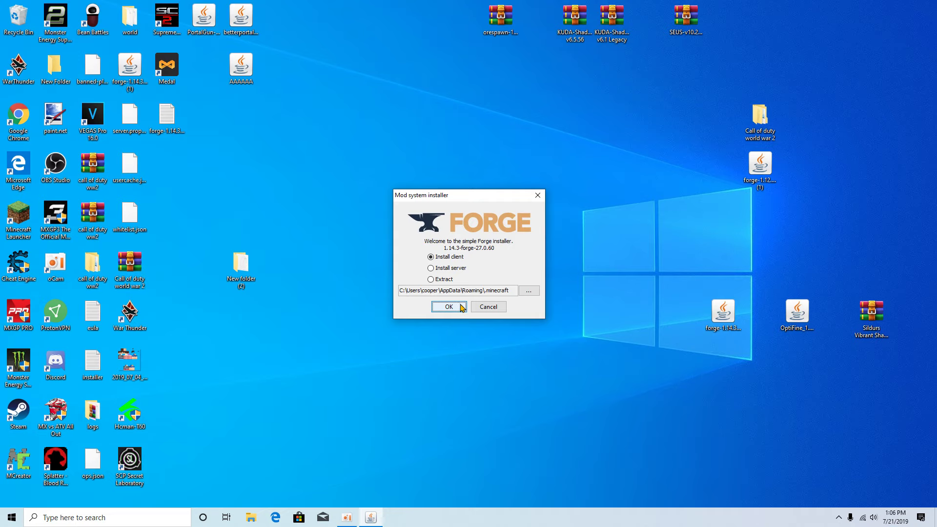
left_click(462, 306)
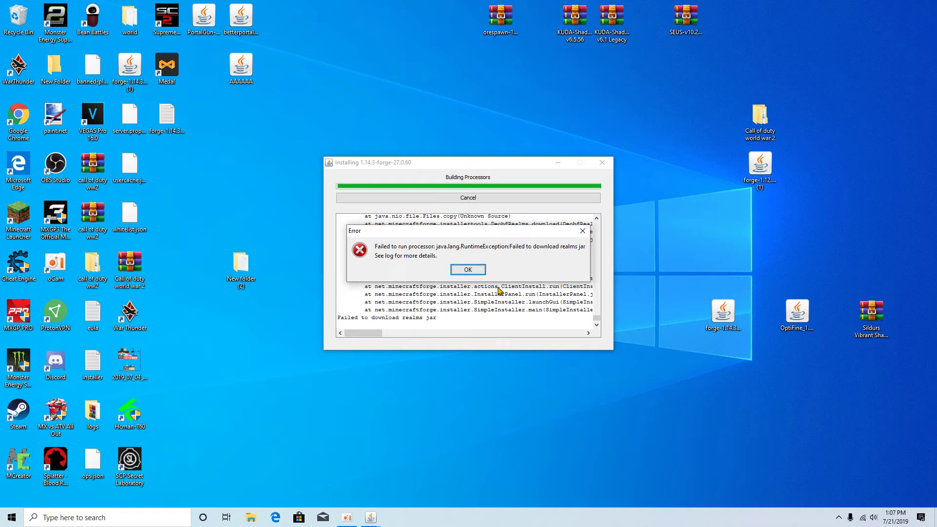
left_click(468, 270)
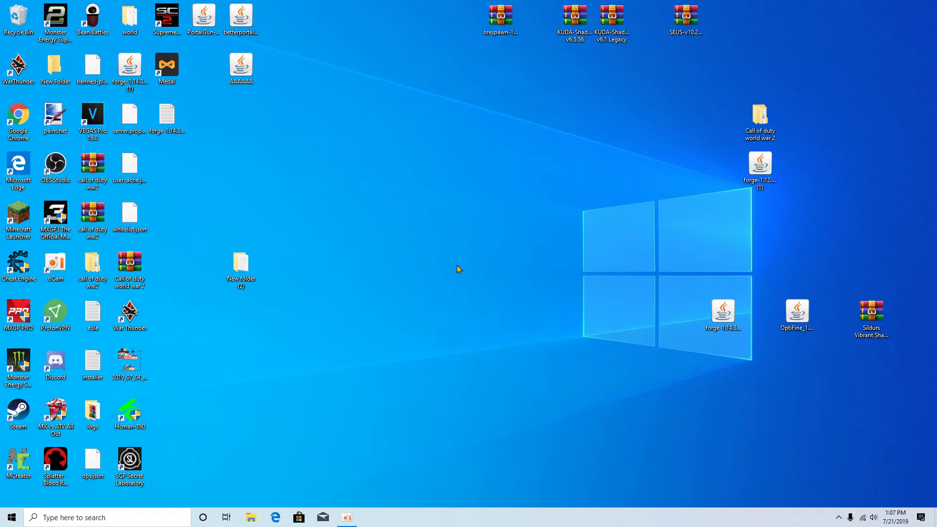
- Open Minecraft Launcher, check the available game versions, and show the list of Java Edition installations
double_click(9, 240)
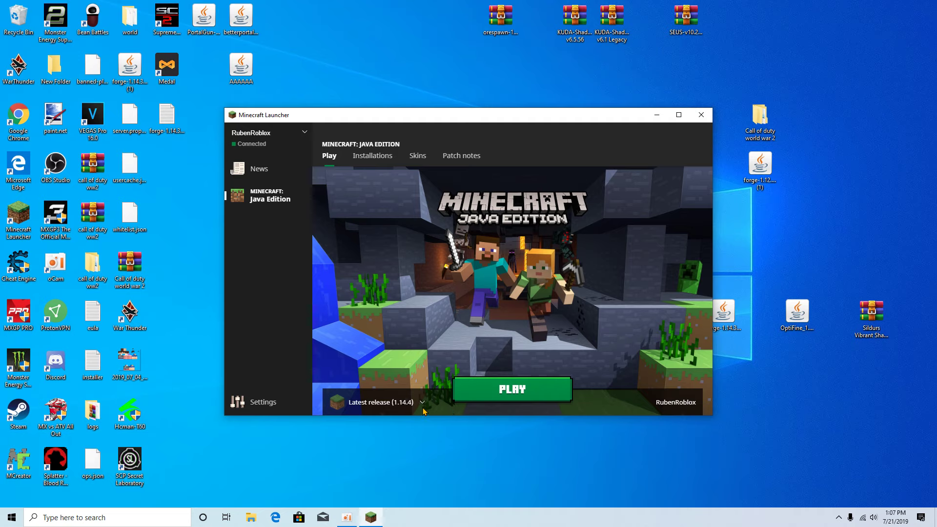
left_click(423, 406)
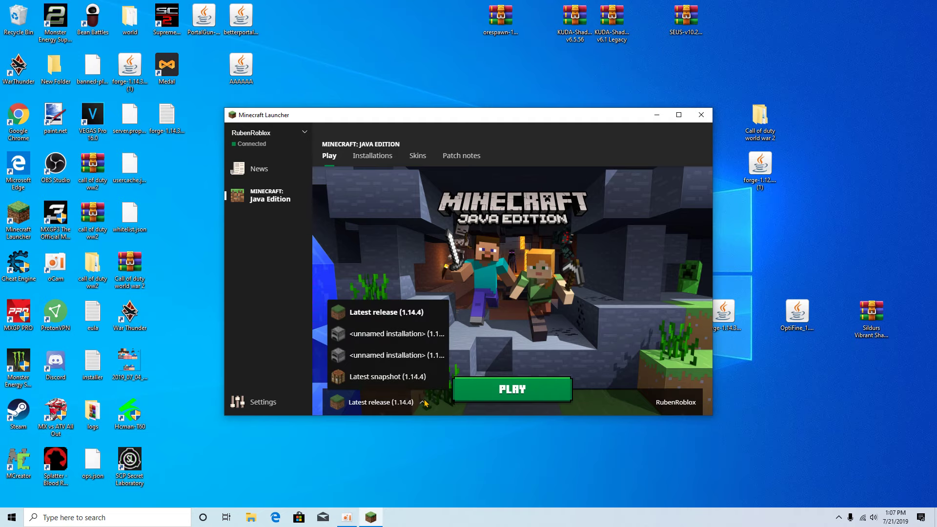
left_click(373, 156)
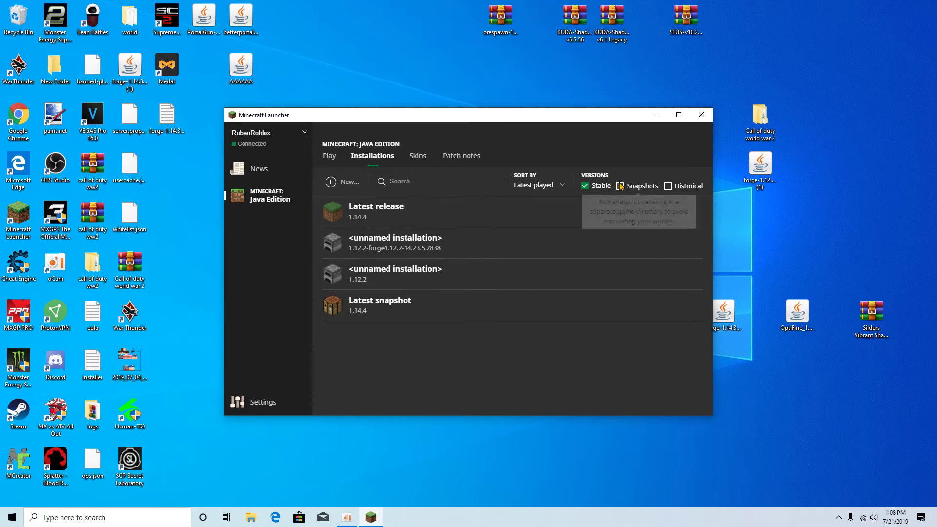
- Create a new unnamed installation using release 1.14.3 and the default game directory, then check its settings without changing them
left_click(337, 183)
left_click(534, 258)
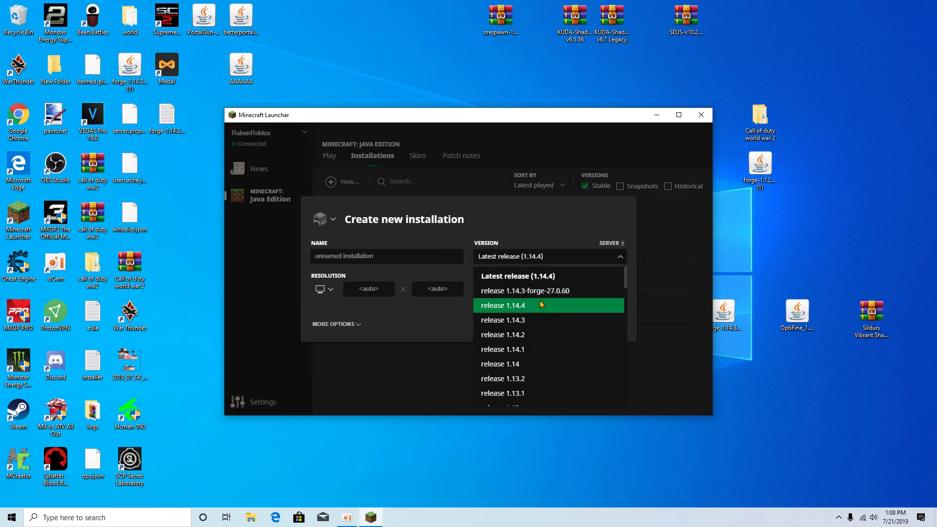
left_click(501, 293)
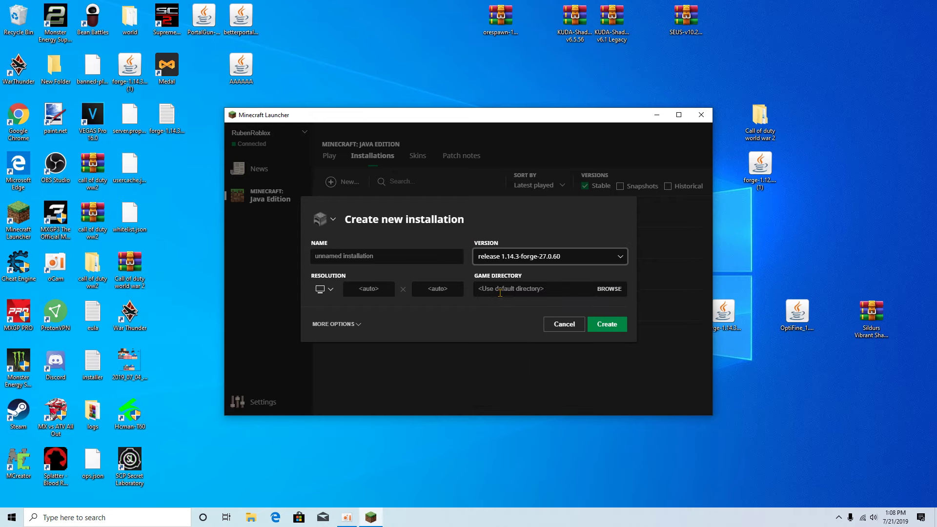
left_click(560, 263)
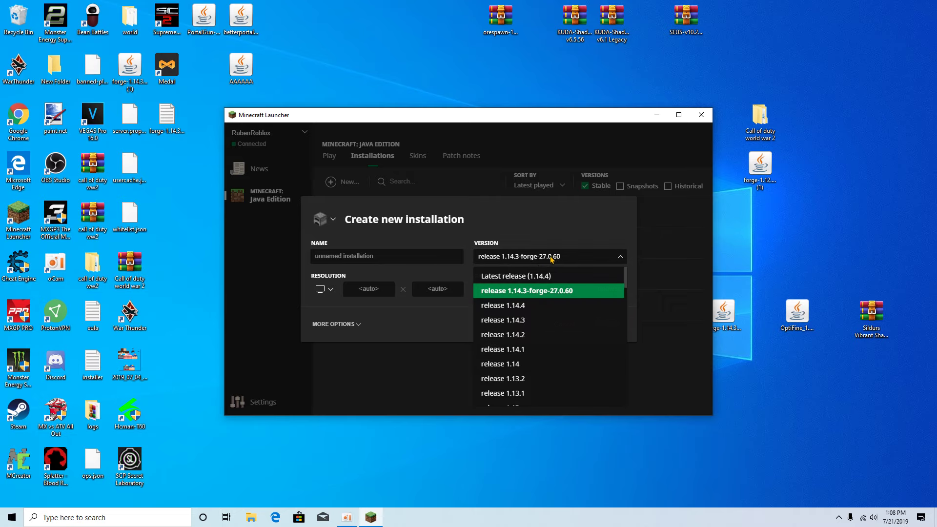
left_click(517, 325)
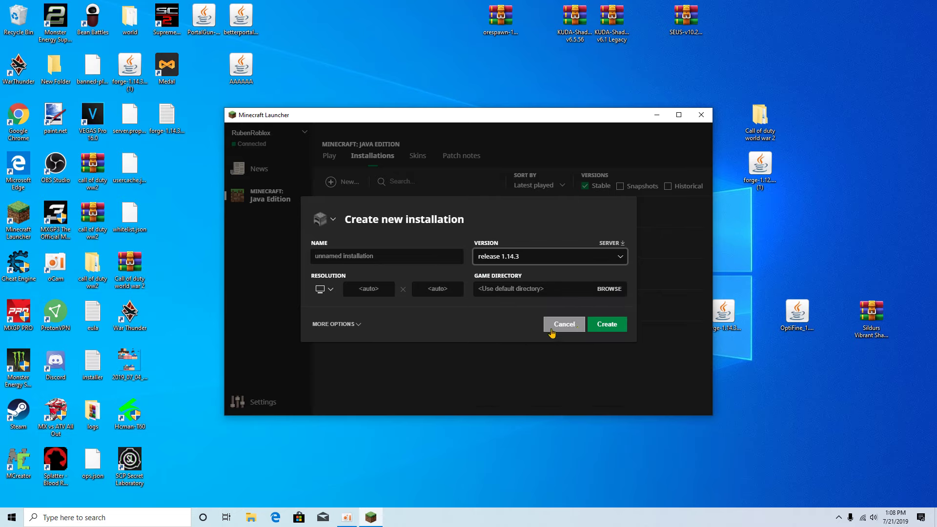
left_click(616, 326)
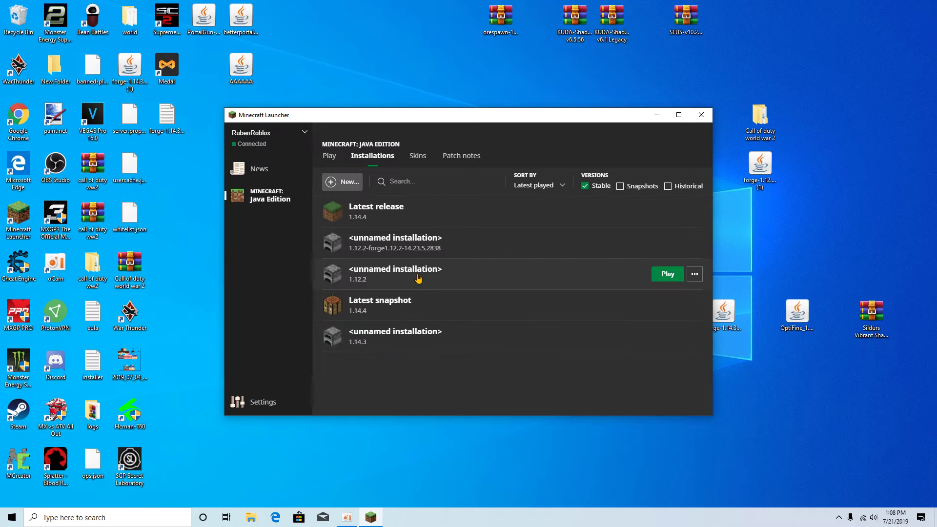
left_click(385, 350)
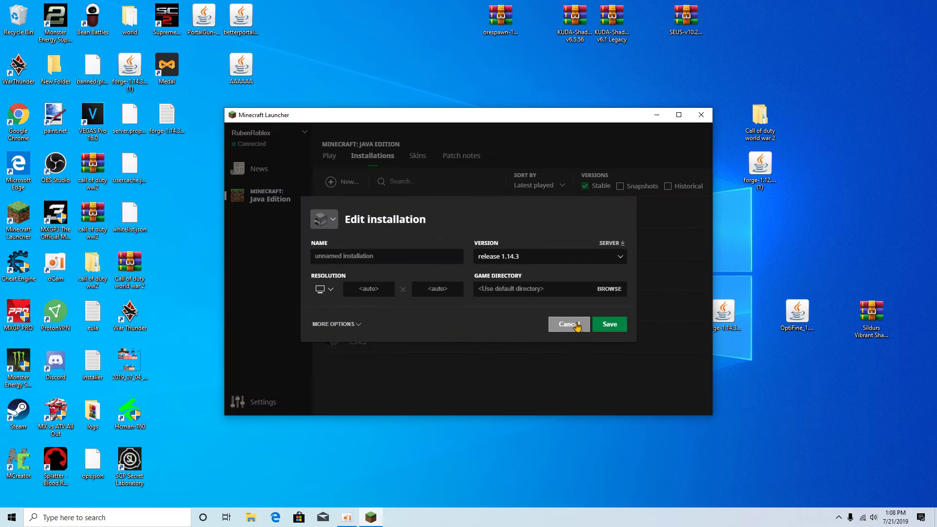
left_click(572, 325)
- Run the unnamed 1.14.3 installation once until the title screen loads, then quit the game
left_click(334, 159)
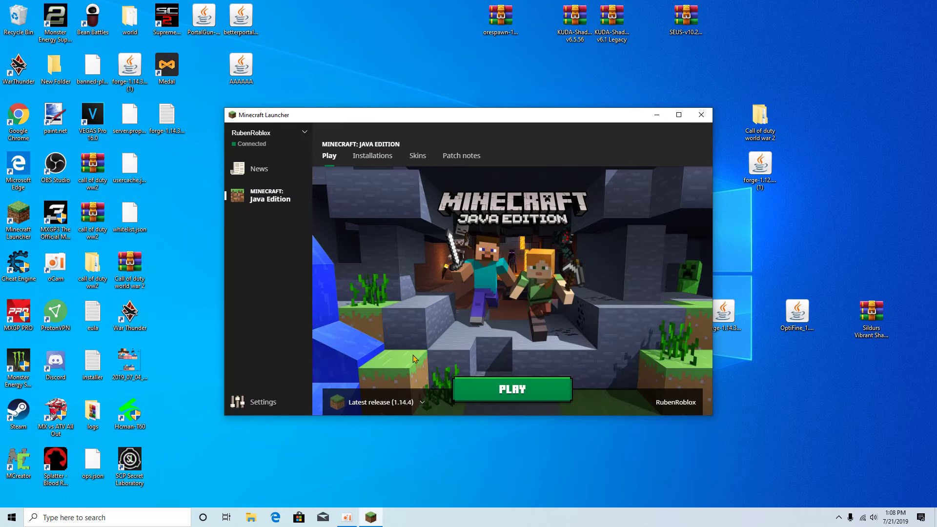
left_click(420, 401)
left_click(390, 376)
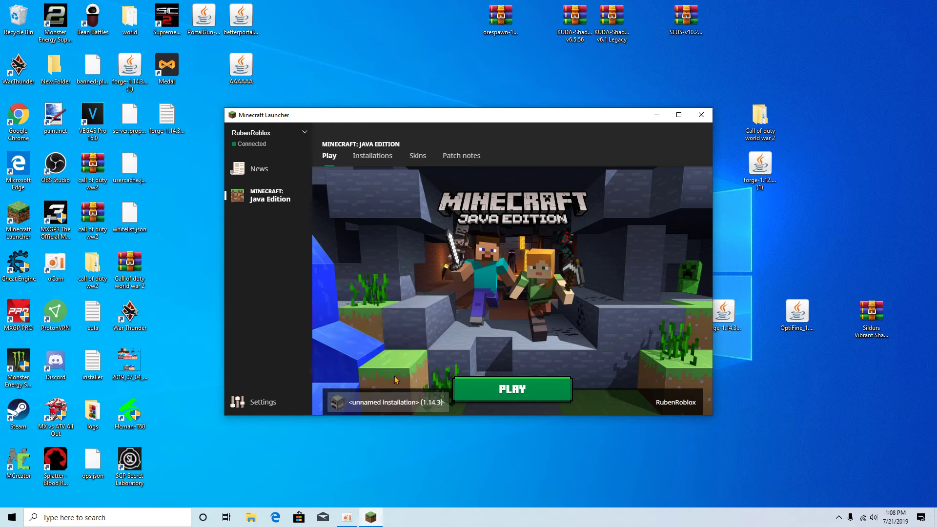
left_click(481, 394)
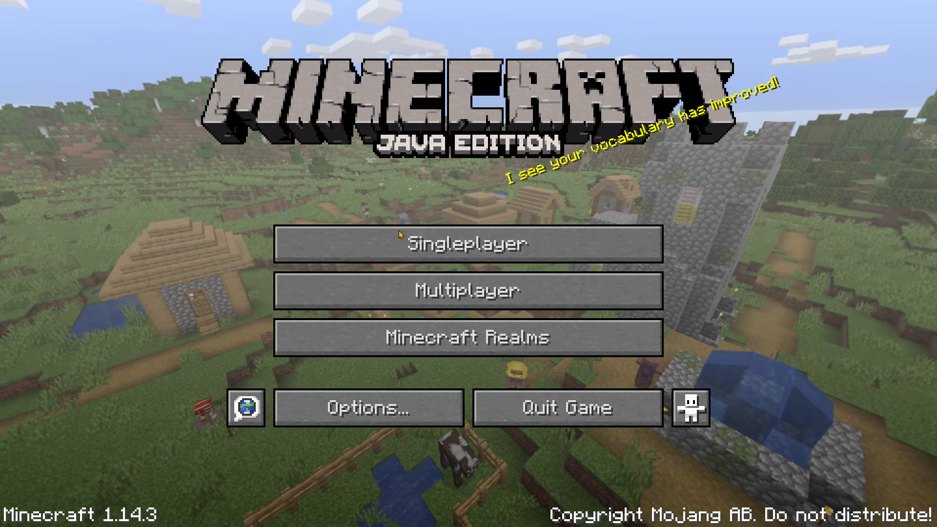
left_click(556, 410)
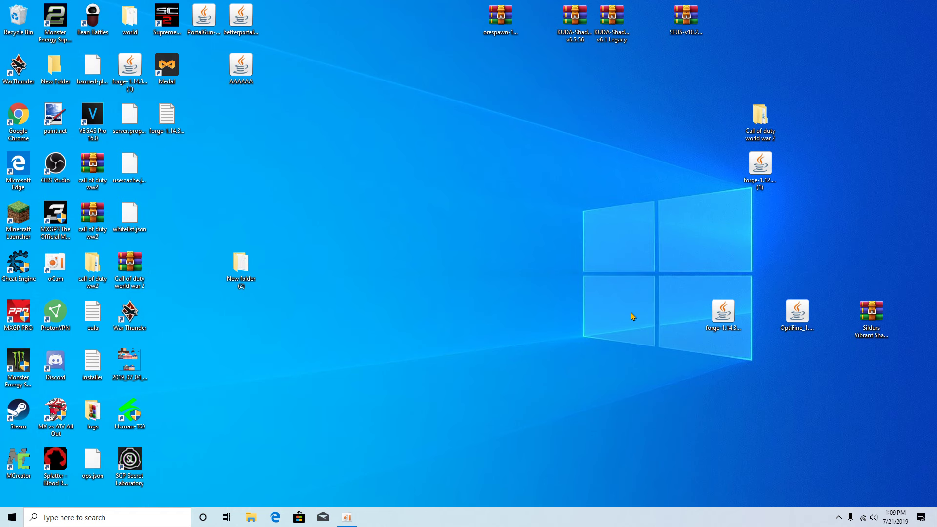
- Install the Forge 1.14.3 client in the default .minecraft folder, then move its installer elsewhere on the desktop
left_click(725, 315)
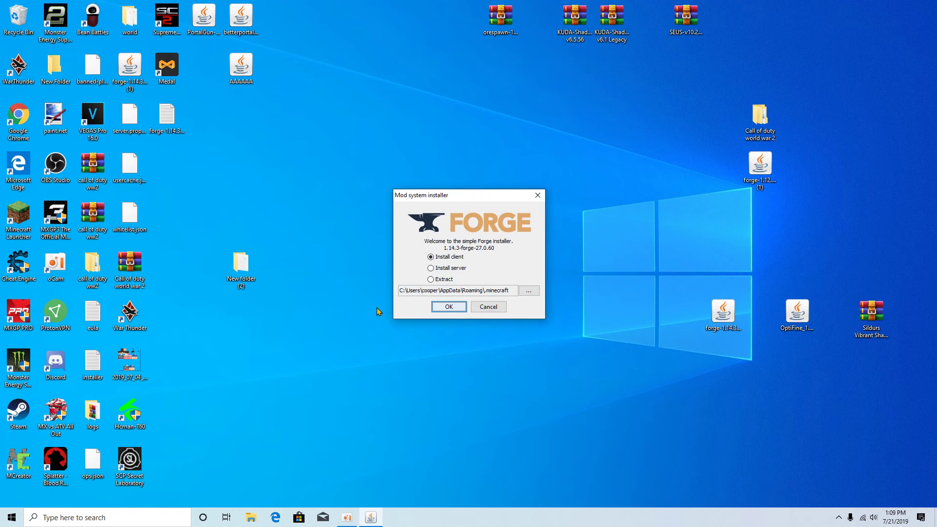
left_click(449, 307)
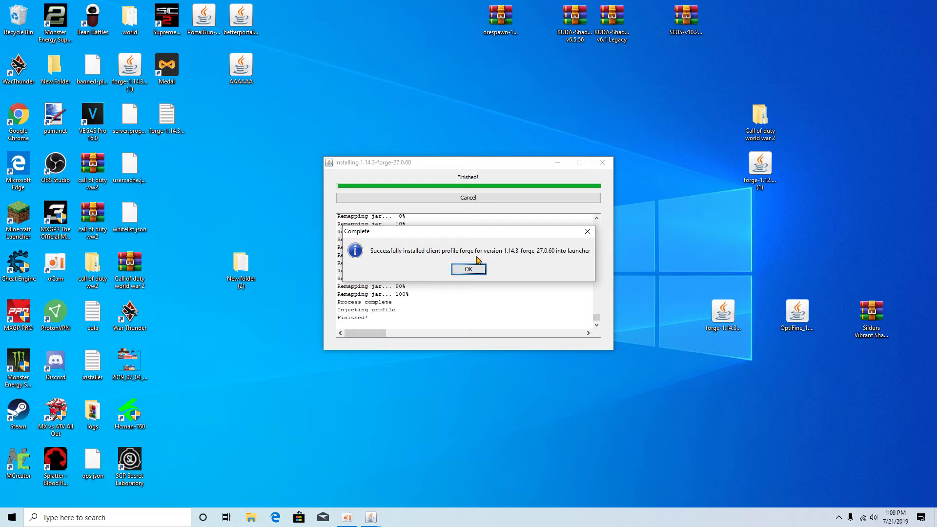
left_click(469, 270)
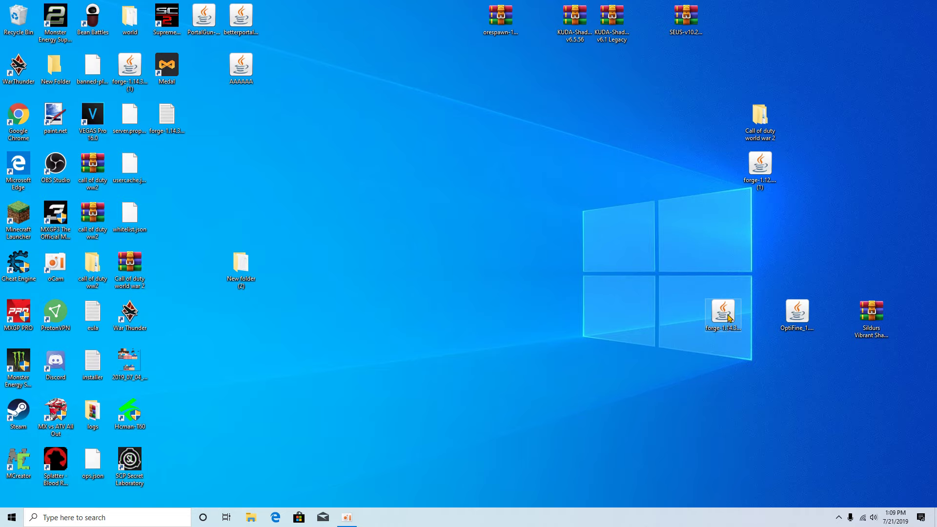
left_click_drag(729, 317, 722, 105)
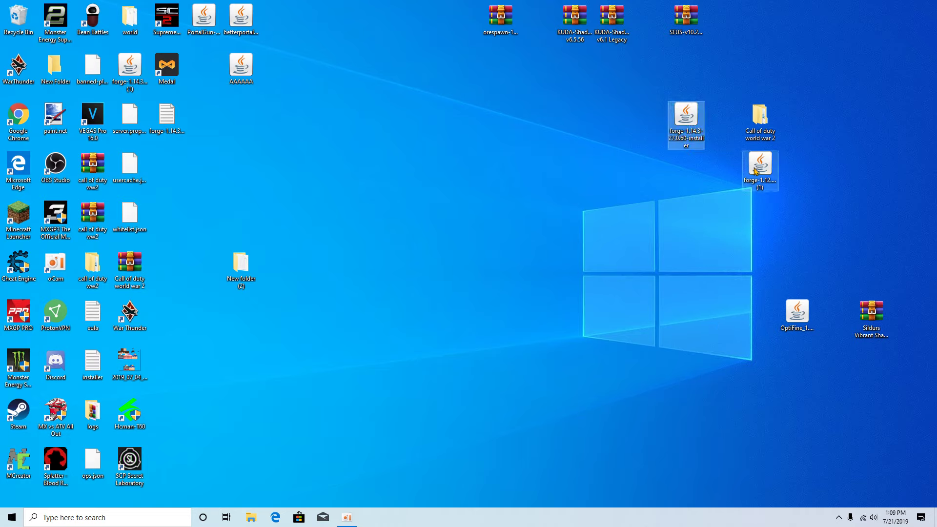
- Install OptiFine HD Ultra F2 using Java(TM) Platform SE binary, then reposition the Sildurs zip and OptiFine jar on the desktop
right_click(793, 318)
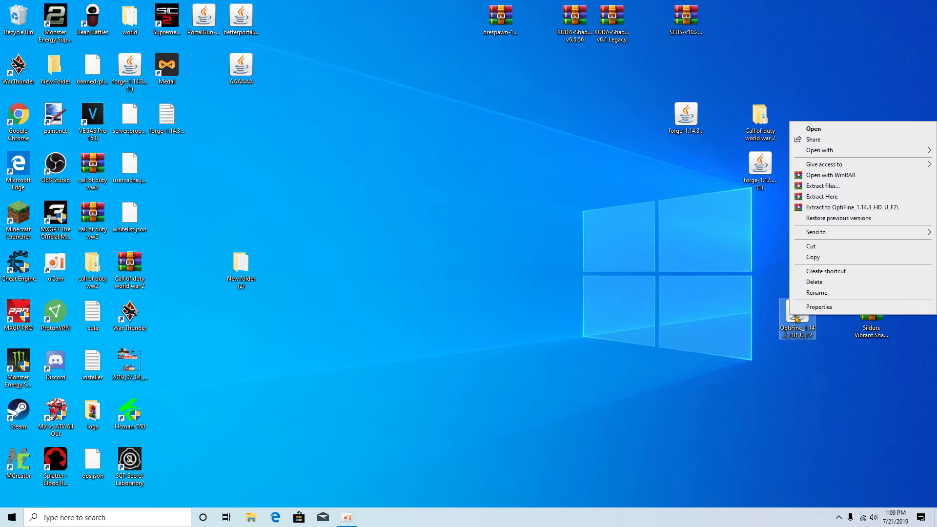
mouse_move(817, 153)
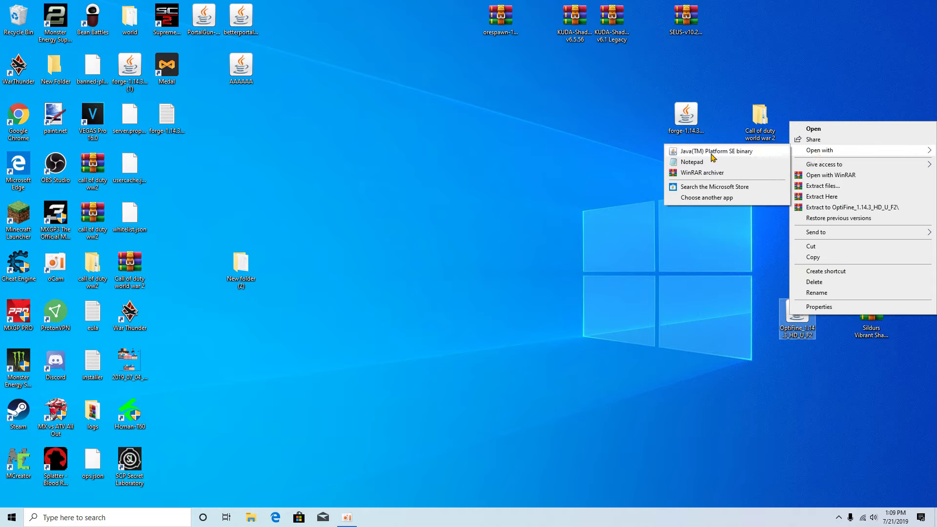
left_click(712, 152)
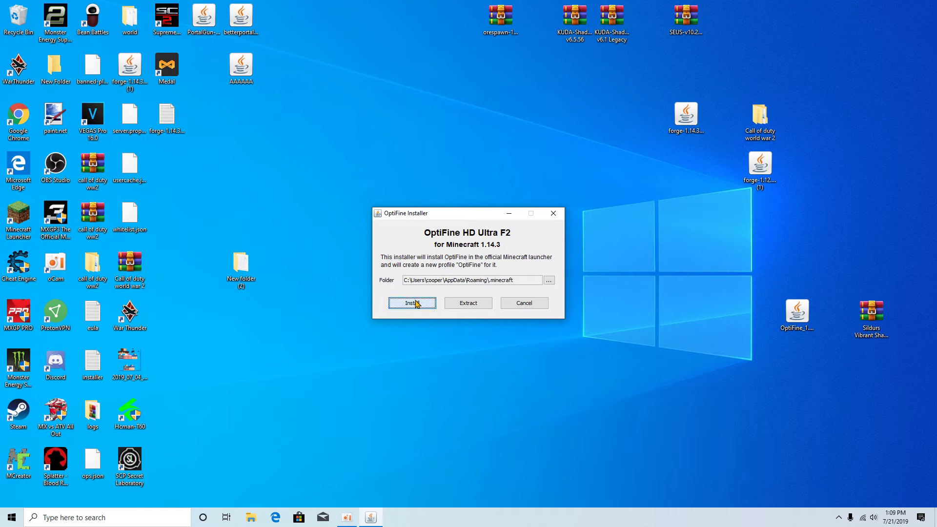
left_click(416, 303)
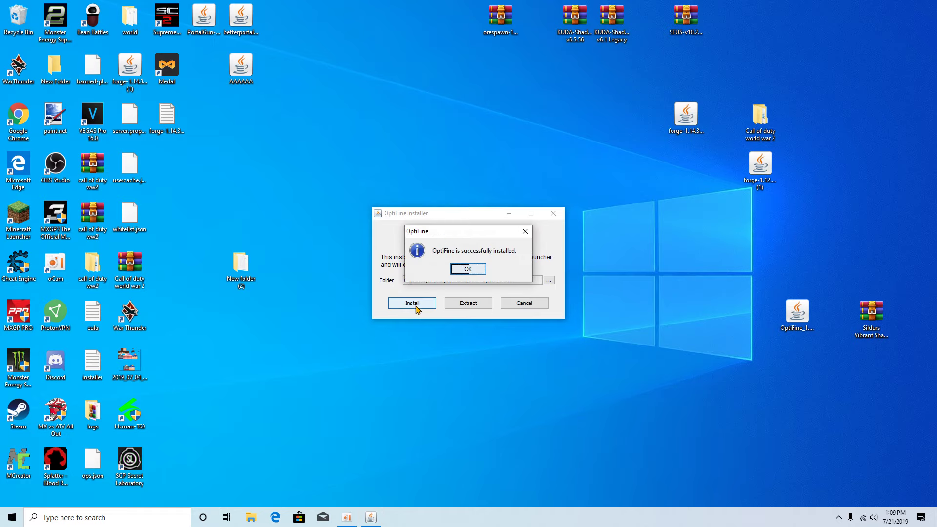
left_click(468, 270)
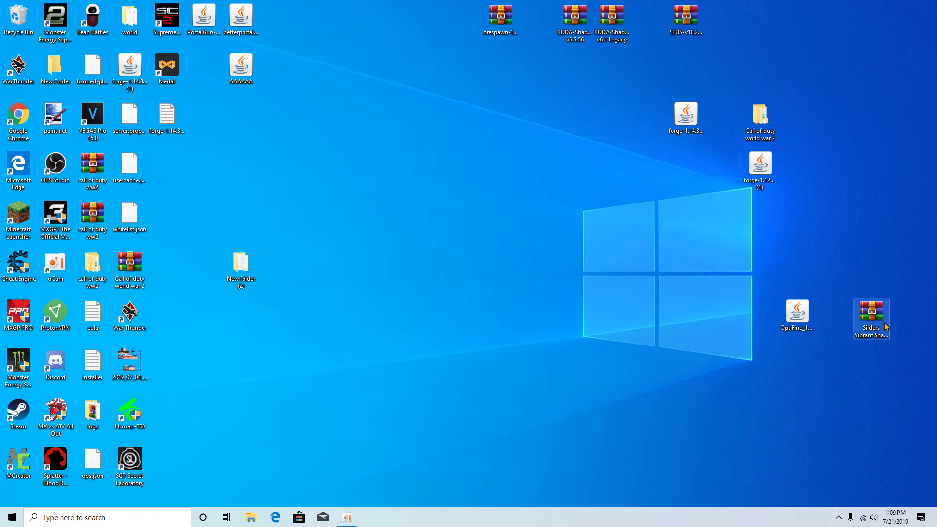
left_click_drag(879, 327, 339, 358)
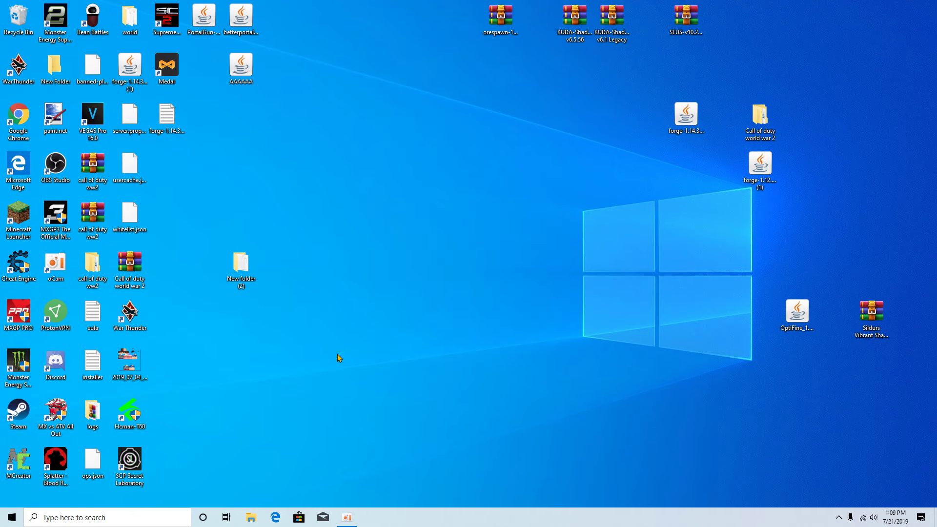
left_click_drag(800, 315, 799, 168)
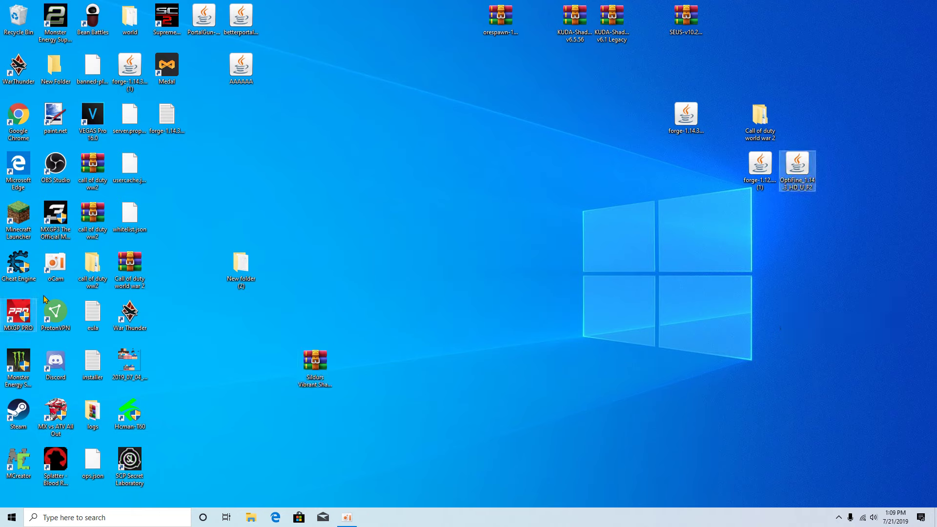
- Open Minecraft Launcher and start the game with the OptiFine 1.14.3 installation
left_click(7, 223)
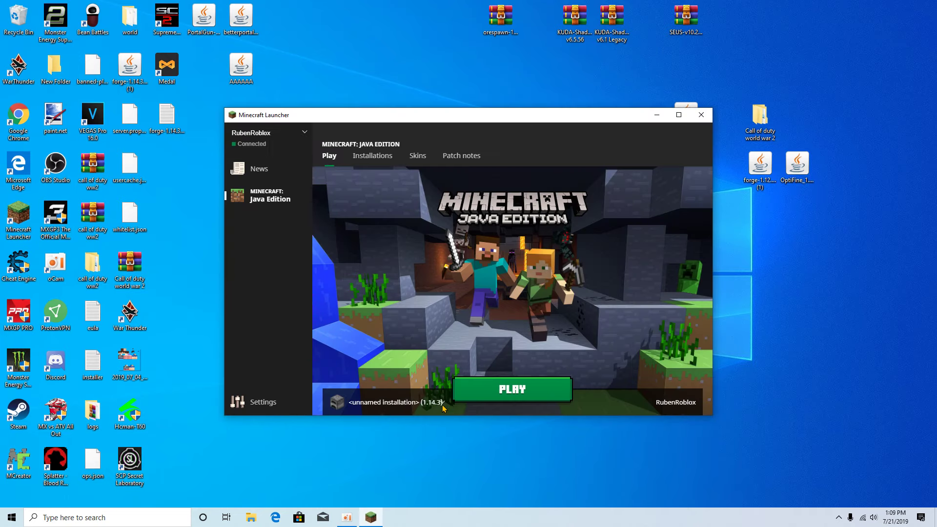
left_click(440, 403)
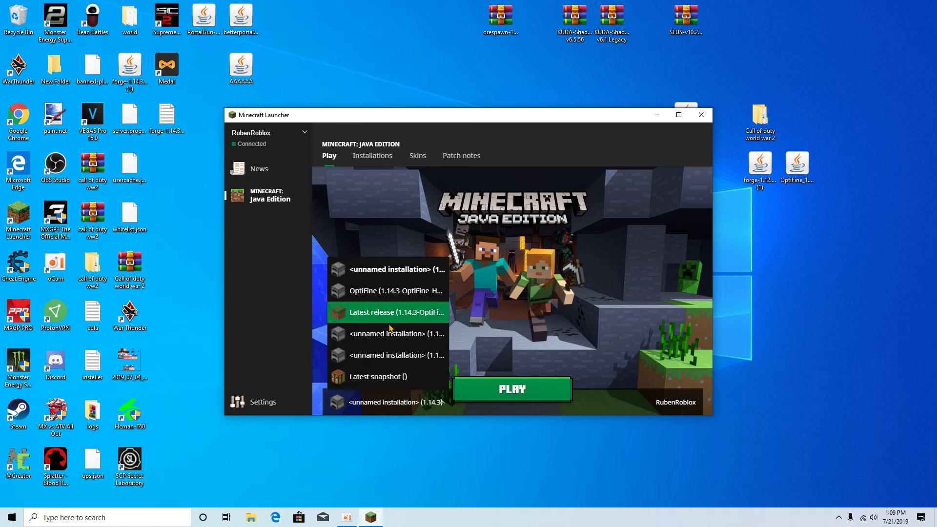
left_click(386, 292)
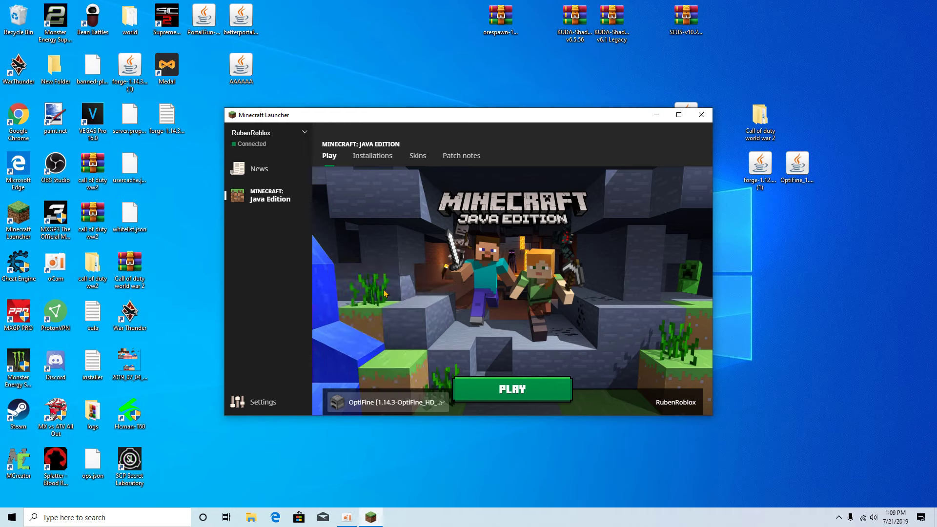
left_click(496, 391)
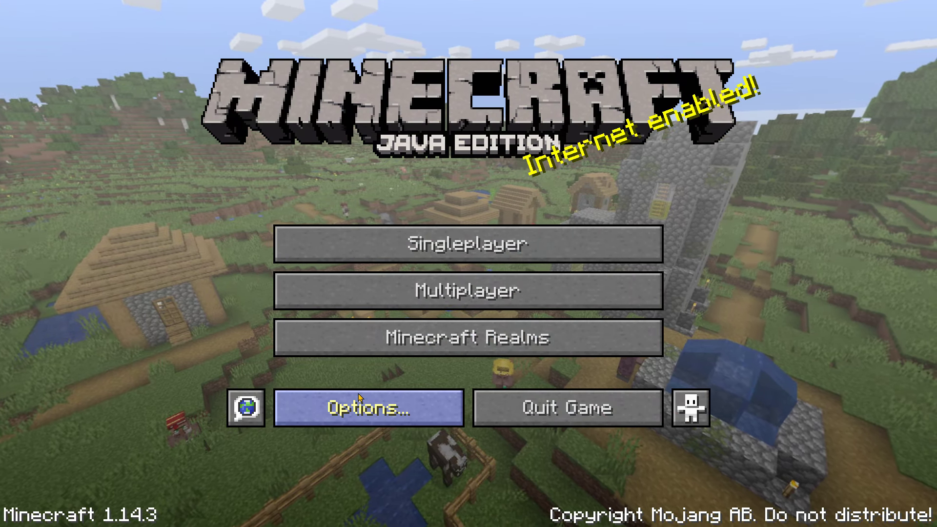
- Open the shaderpacks folder from the game's shader settings, move the Sildurs Vibrant Shaders zip into it, and minimize the folder
left_click(380, 410)
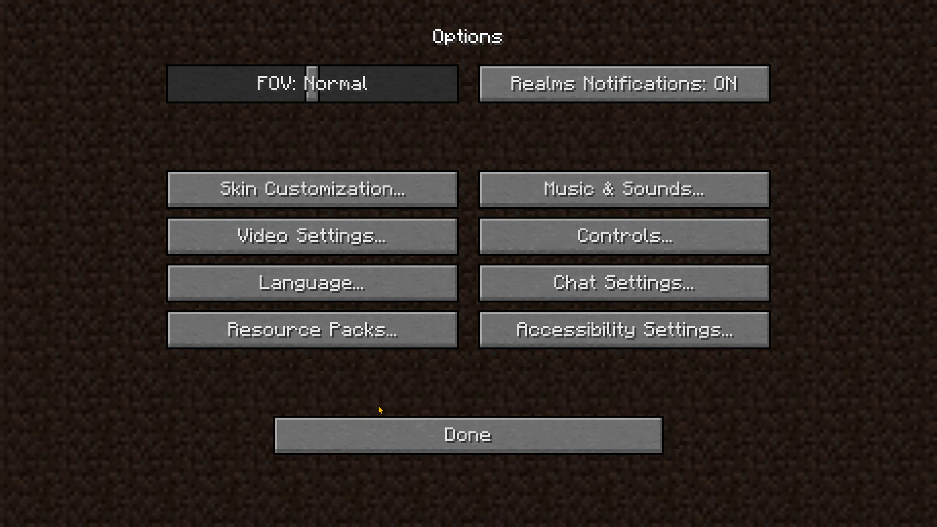
left_click(310, 242)
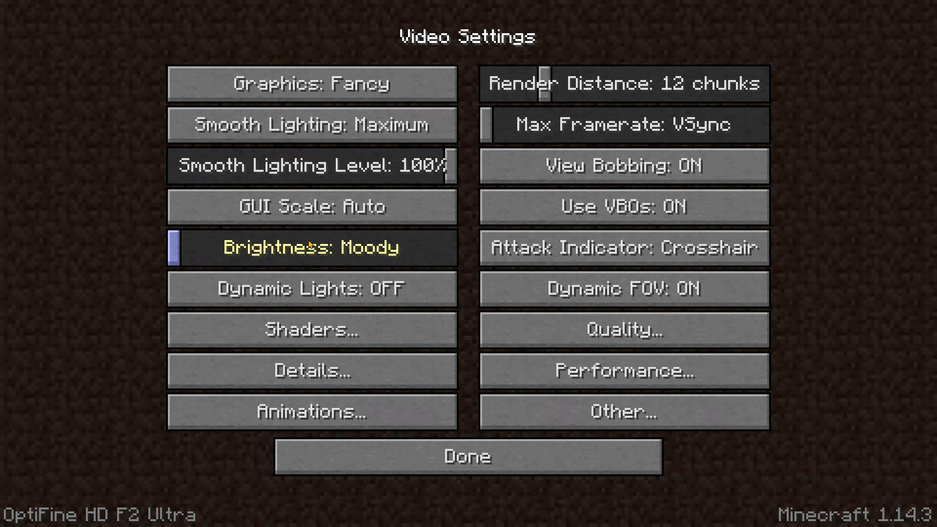
left_click(300, 345)
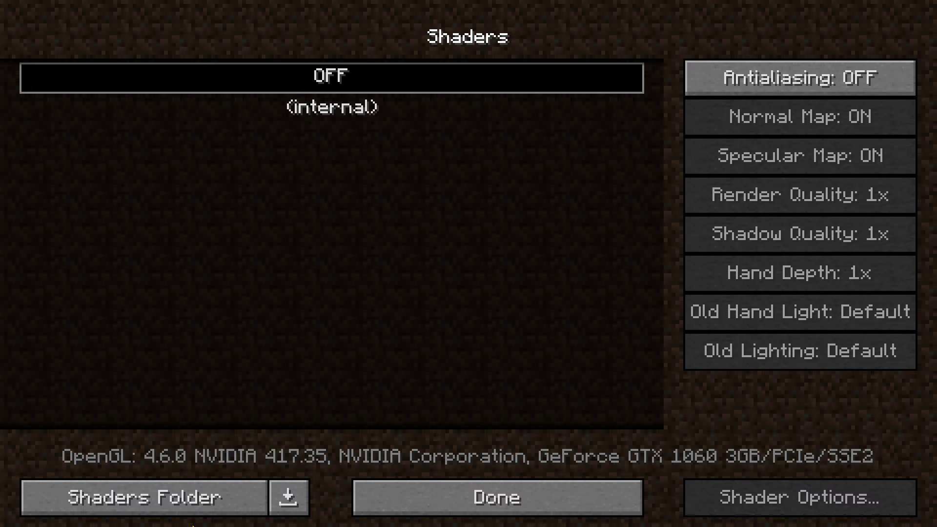
left_click(232, 485)
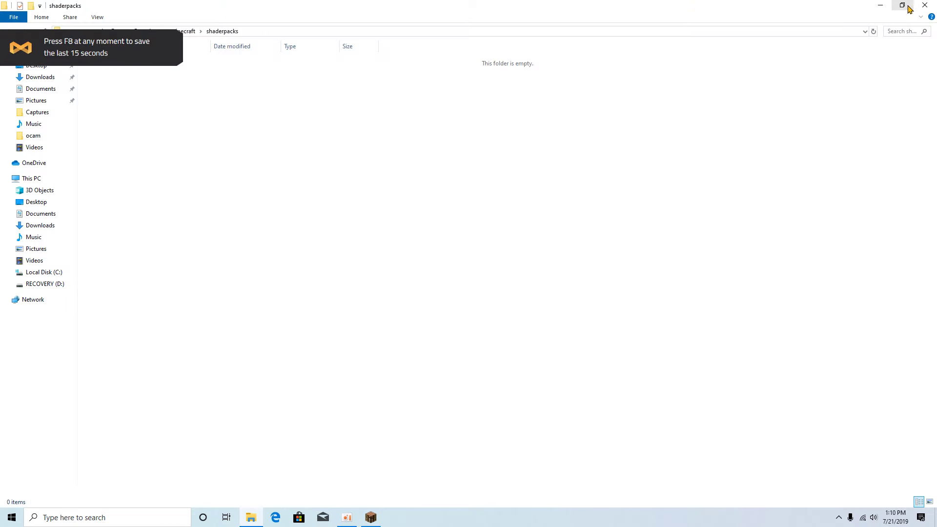
left_click(908, 7)
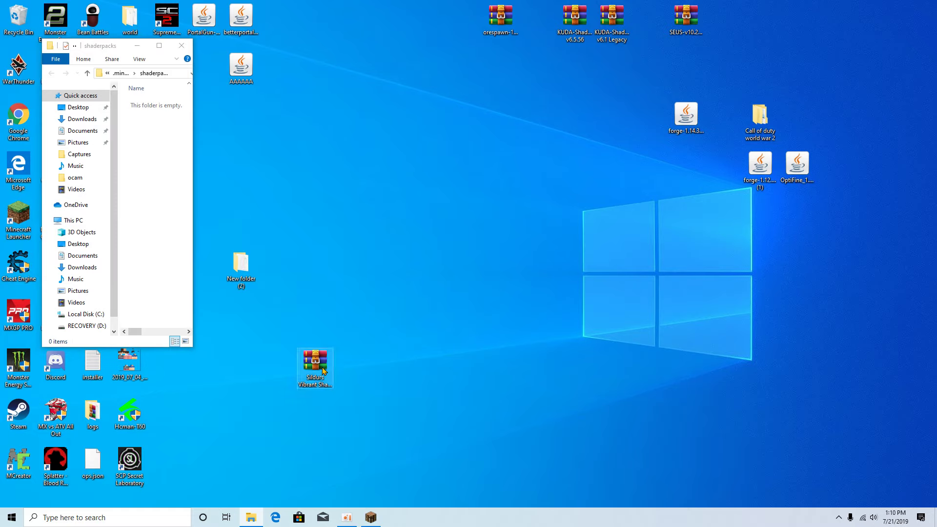
left_click_drag(315, 362, 171, 174)
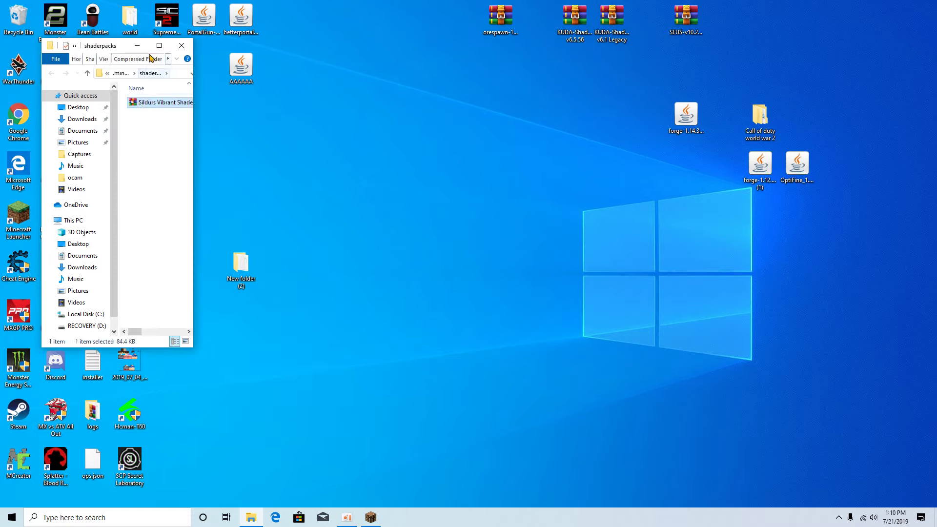
left_click(137, 46)
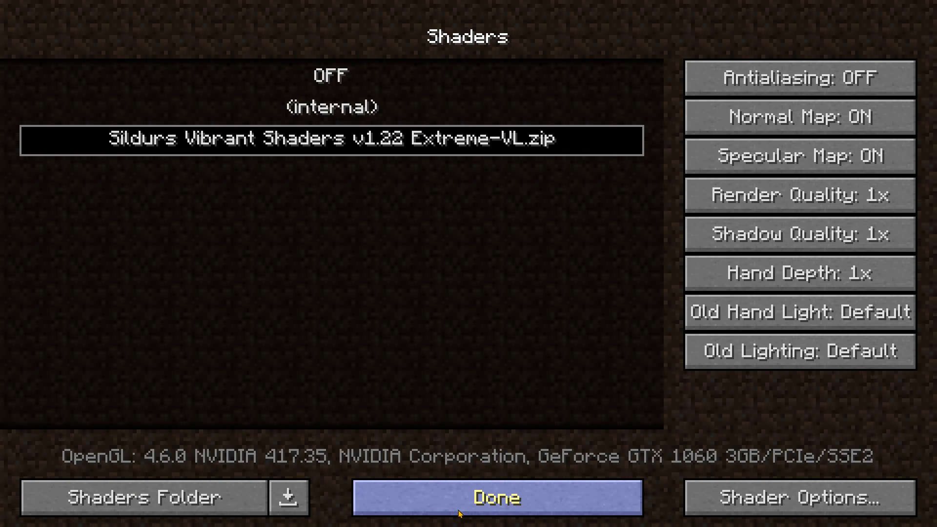
- Apply the Sildurs Vibrant Shaders v1.22 Extreme-VL.zip shader pack and return to the game's title screen
left_click(461, 508)
left_click(416, 469)
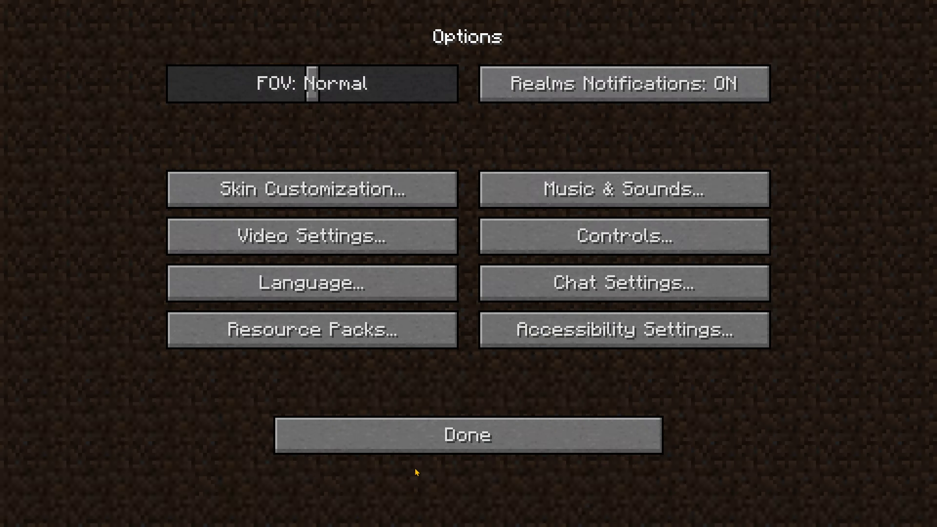
left_click(339, 420)
- Create a new singleplayer world in Creative mode, keeping the default world name
left_click(339, 245)
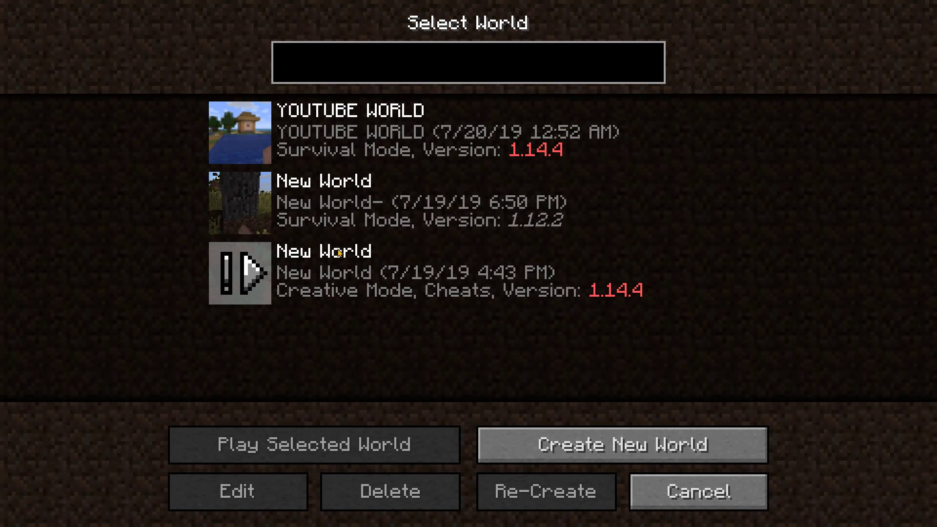
left_click(542, 439)
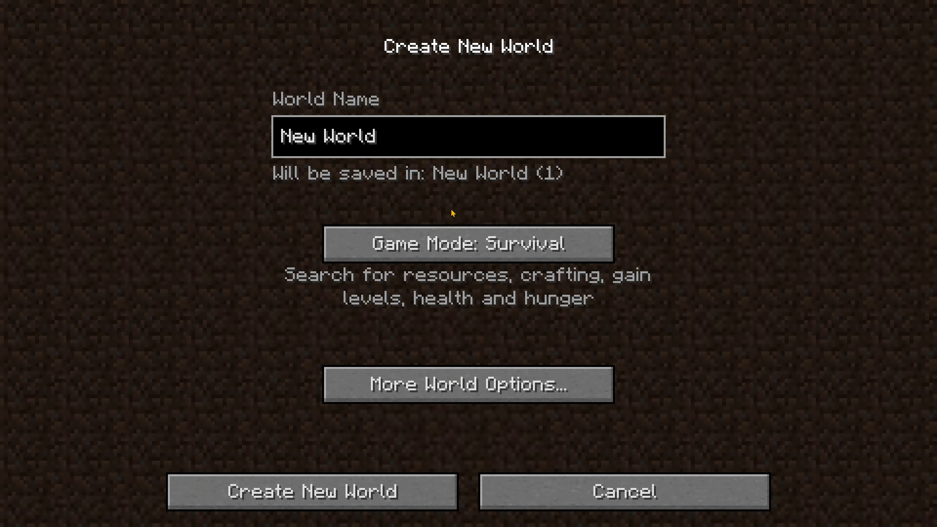
left_click(453, 254)
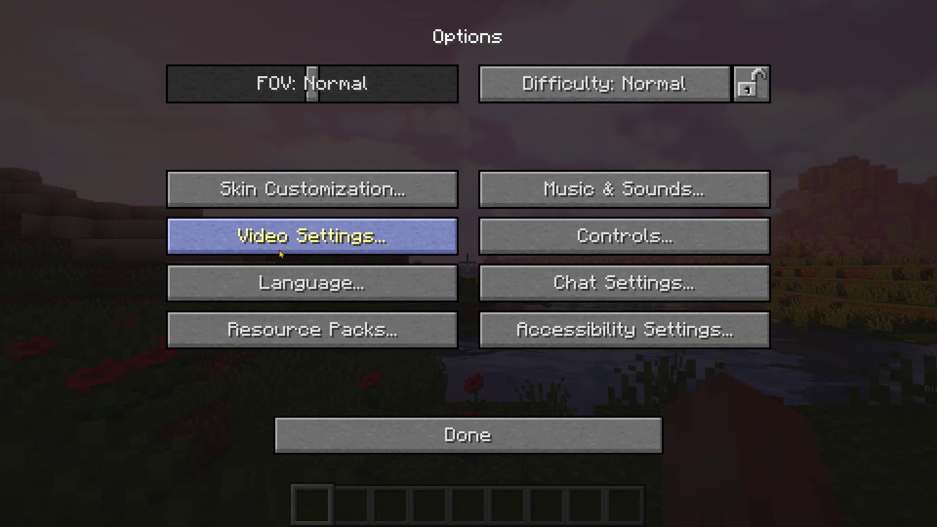
- Set the video settings' maximum framerate to 20 fps and return to the world
left_click(279, 248)
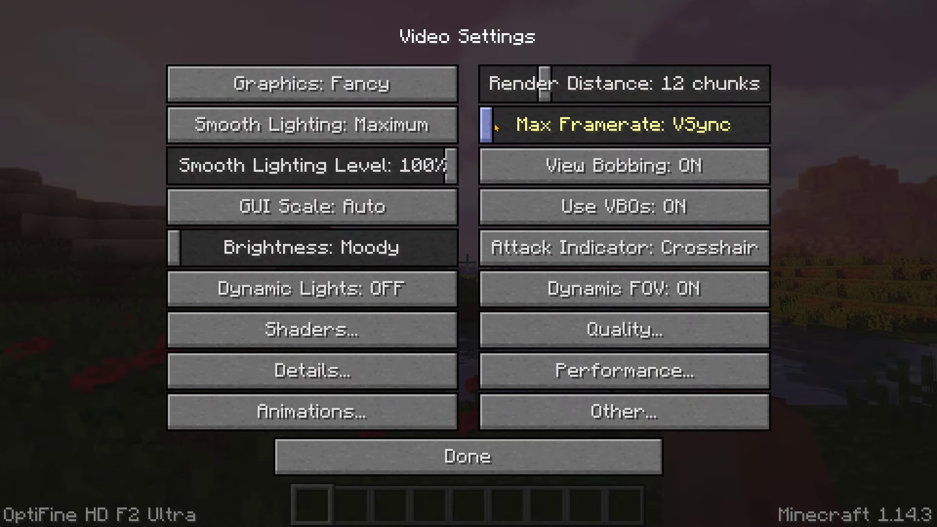
left_click_drag(493, 124, 505, 439)
left_click(505, 438)
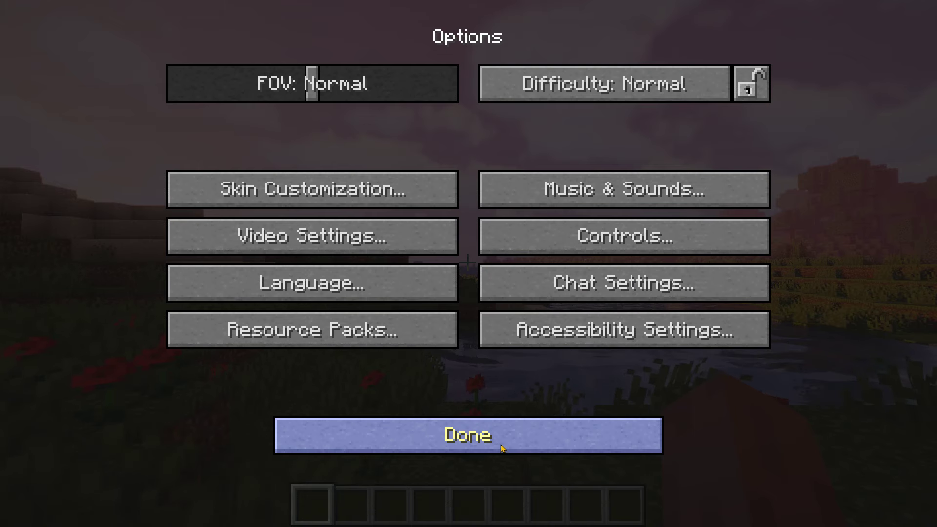
left_click(502, 441)
left_click(447, 179)
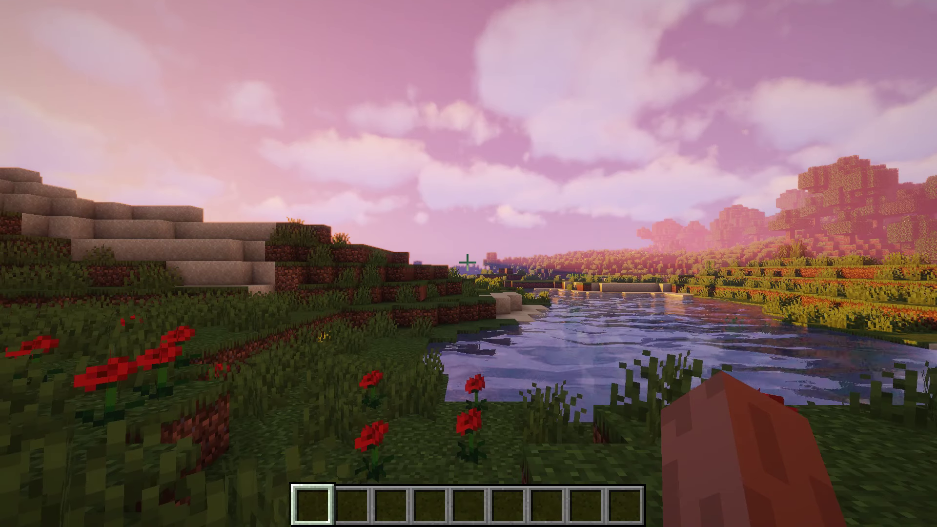
- Walk past the red flowers and up the grass and sand ledges to view the shaded landscape around the river
key("w")
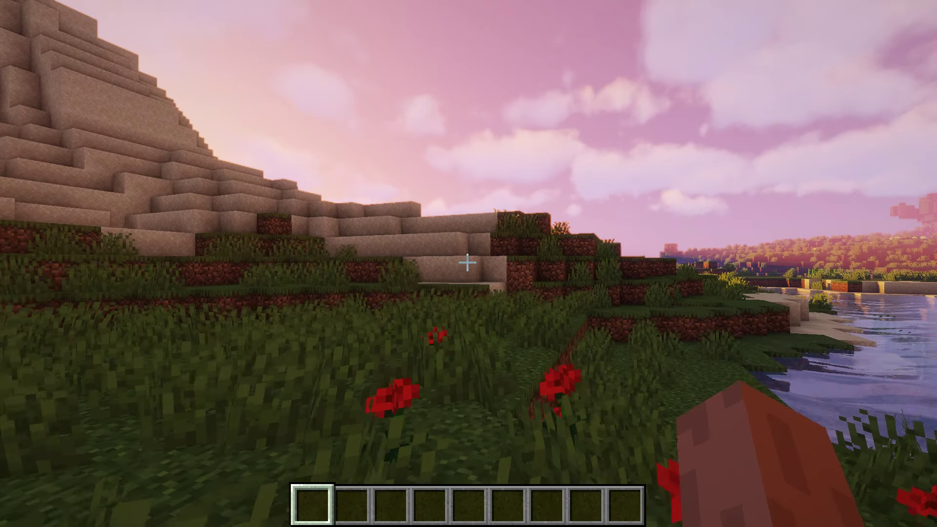
key("w")
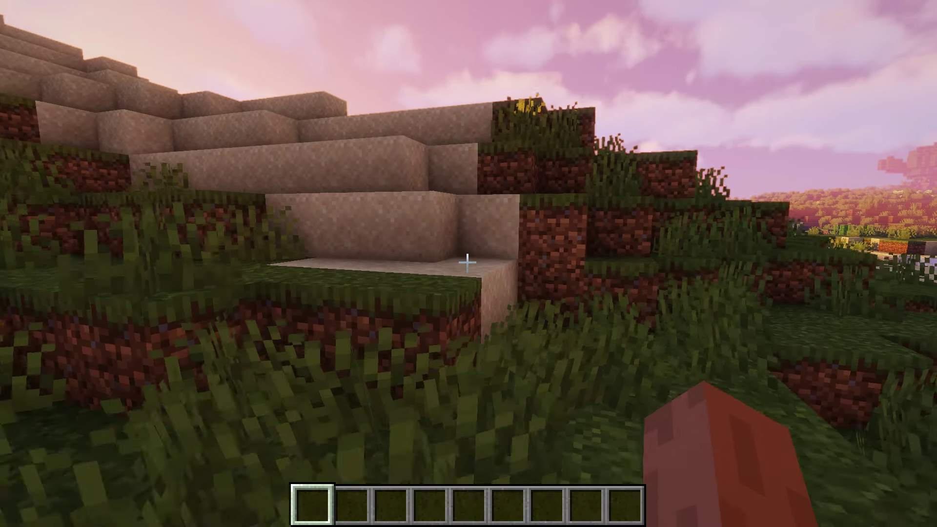
key("w")
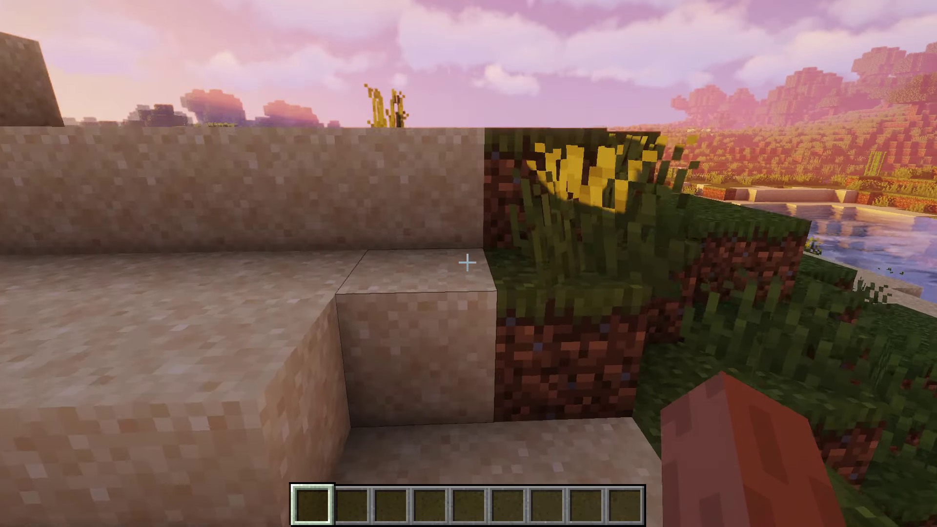
key("space")
key("w")
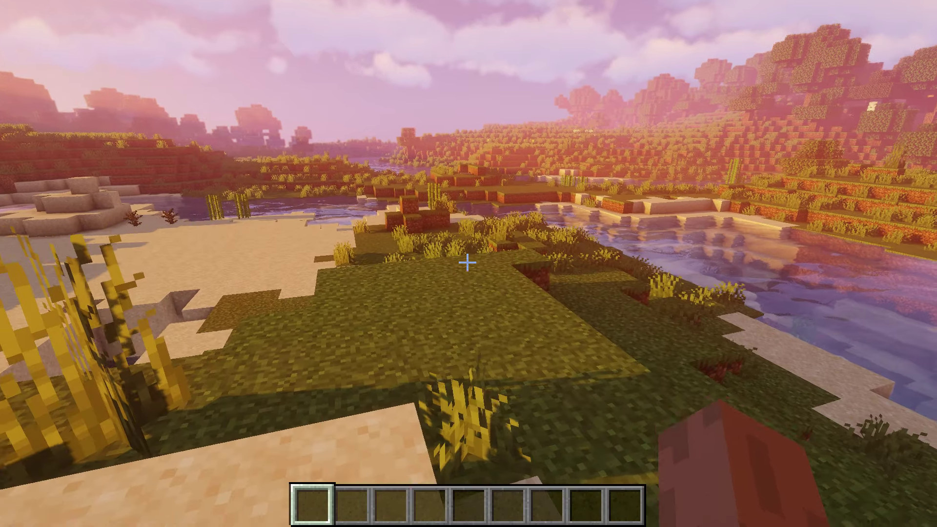
- Check which shader pack is selected in the game's shader settings, leave the options as they are, and resume the game
key("Escape")
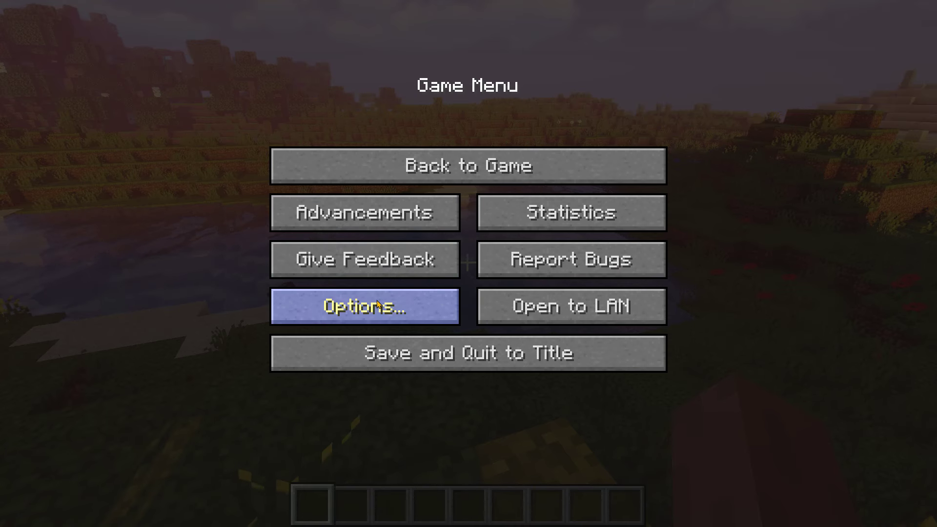
left_click(405, 305)
left_click(344, 242)
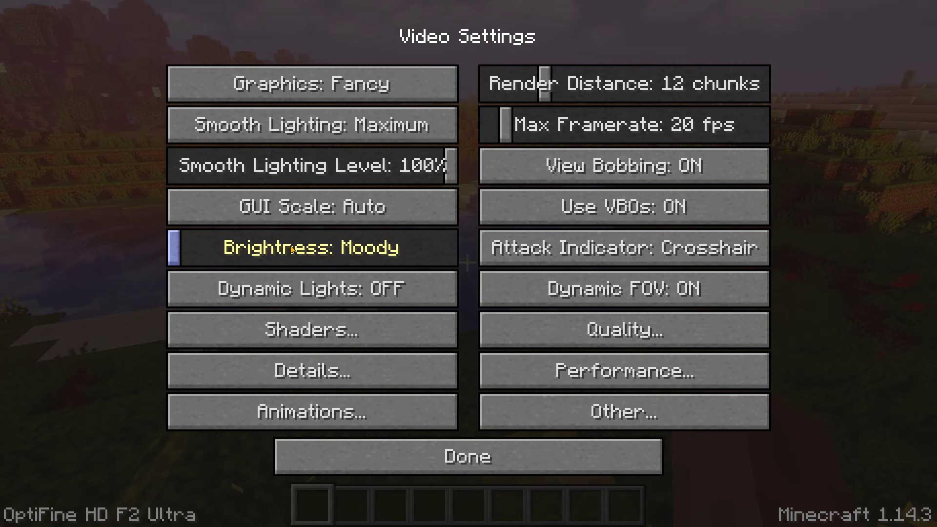
left_click(341, 329)
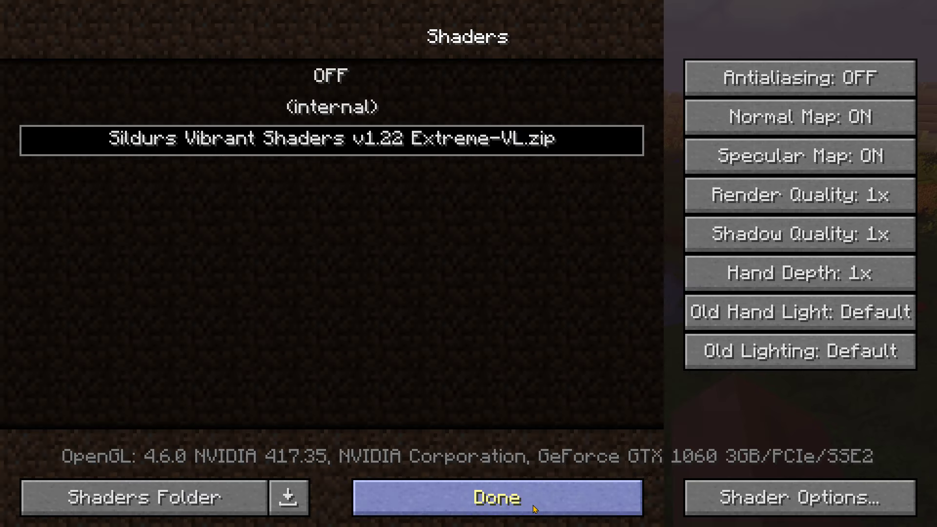
left_click(505, 499)
left_click(481, 466)
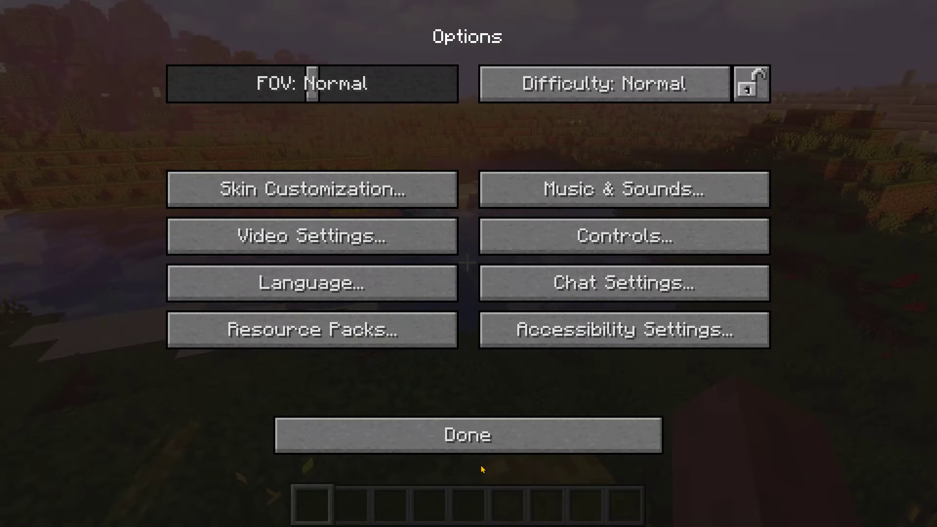
left_click(472, 437)
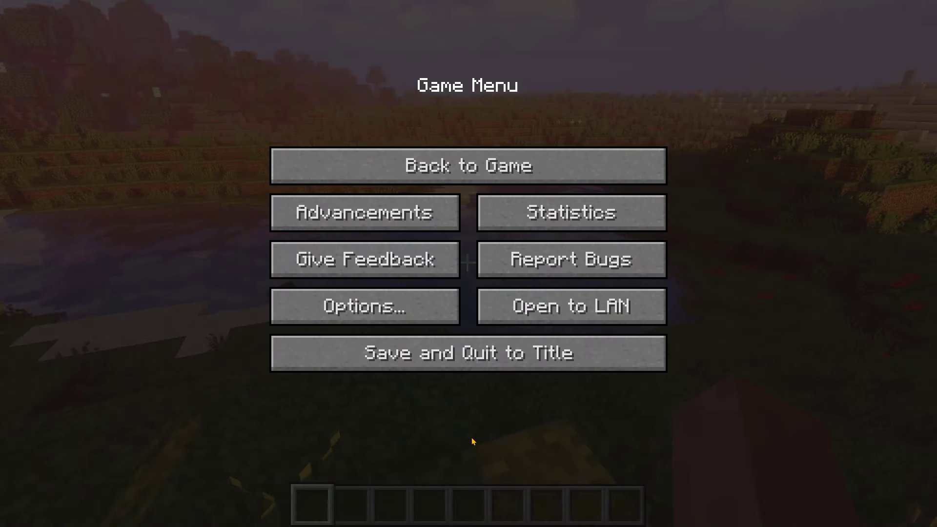
left_click(426, 151)
- Walk along the grassy riverbank and across the sand to the sugar cane, examining the water reflections and shadows
key("w")
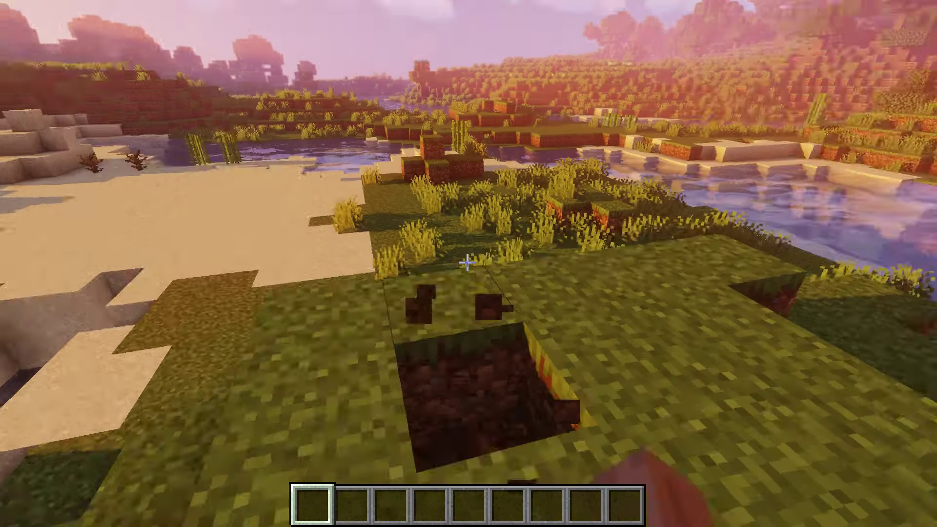
key("w")
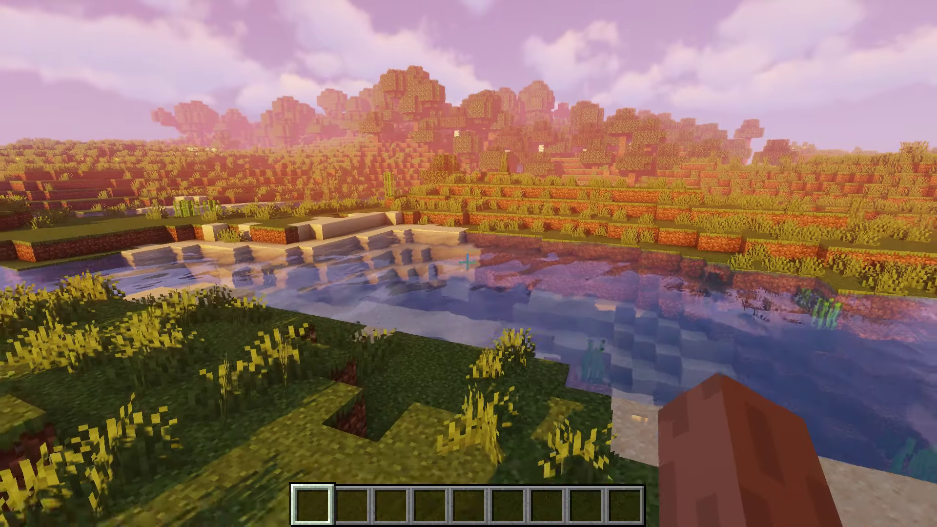
key("w")
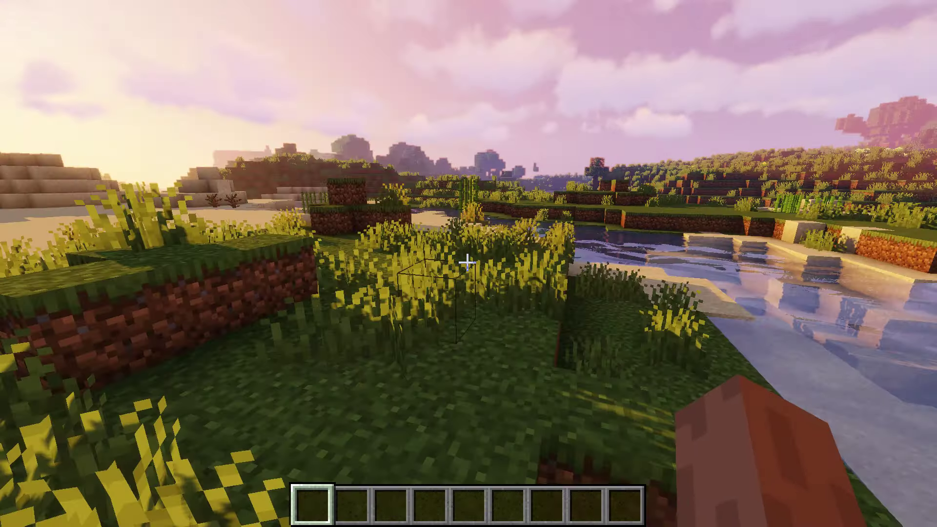
key("w")
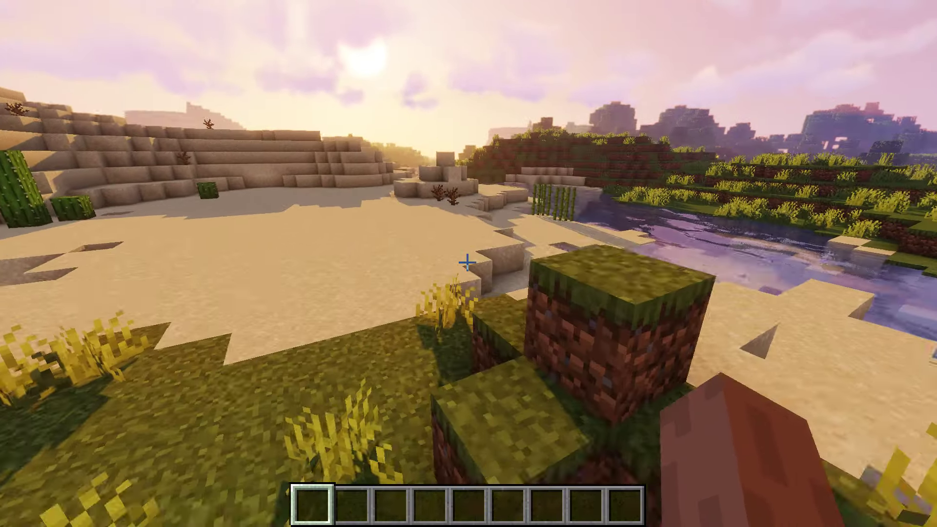
key("w")
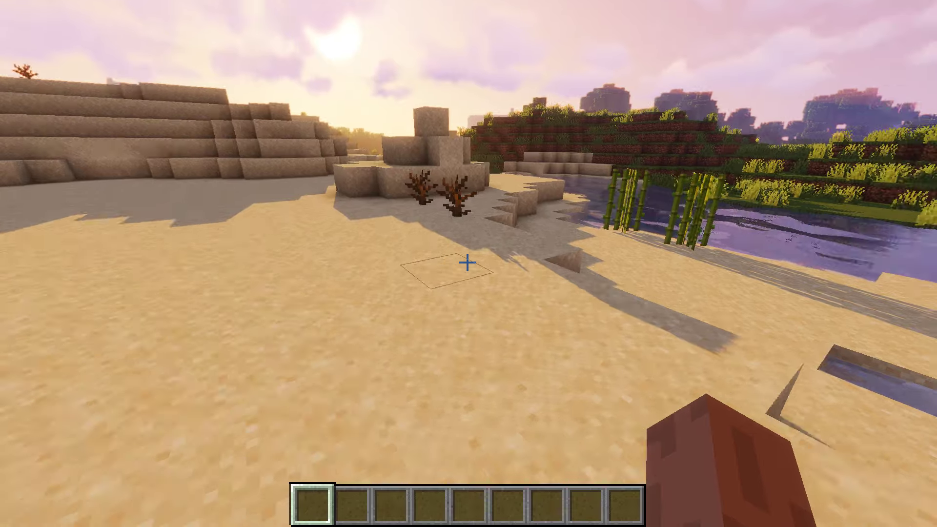
key("w")
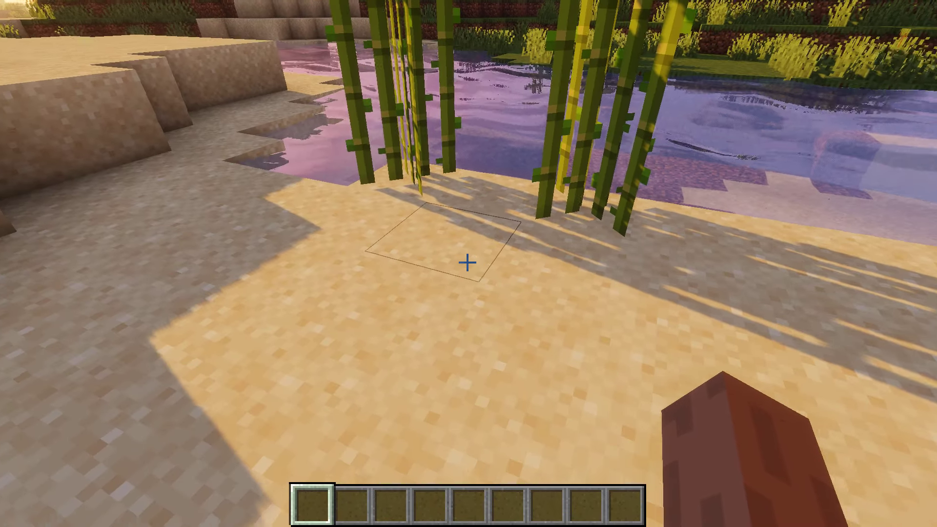
- Select the fifth hotbar slot and view the character from behind and from the front before returning to first-person view
key("5")
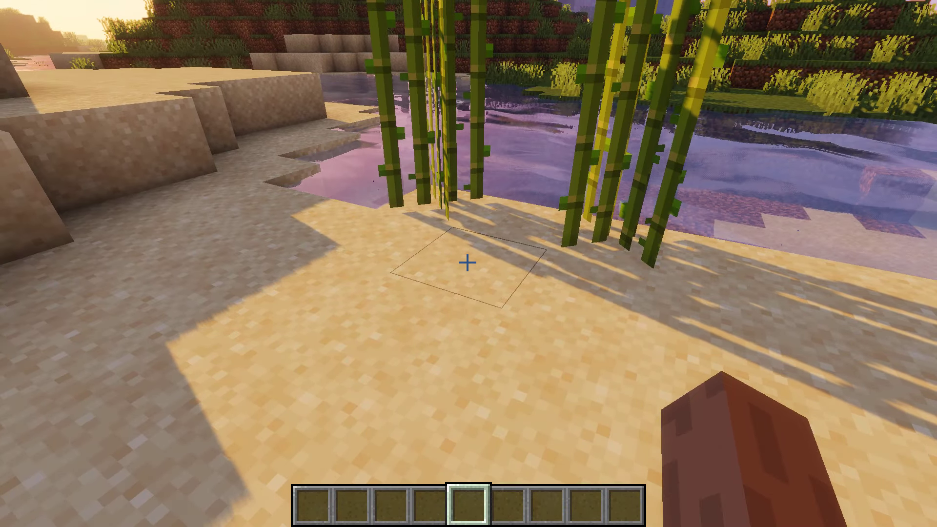
key("F5")
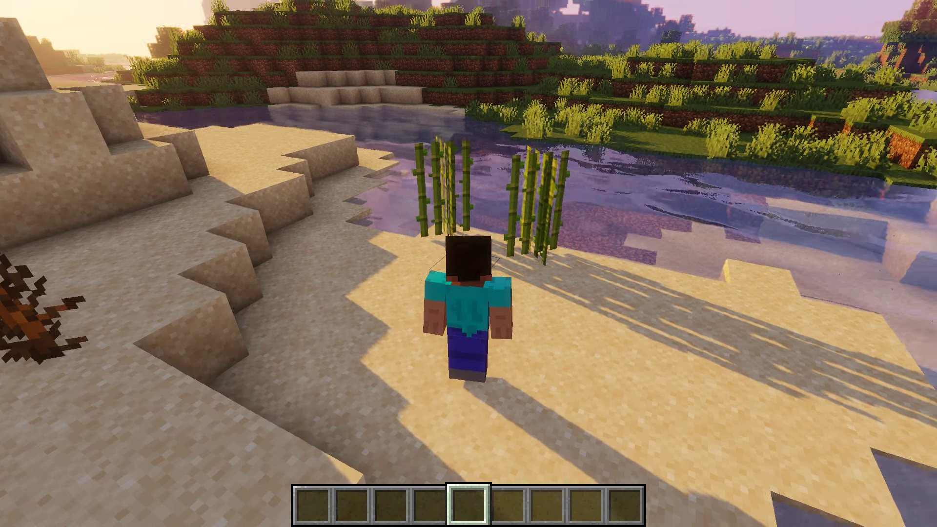
key("F5")
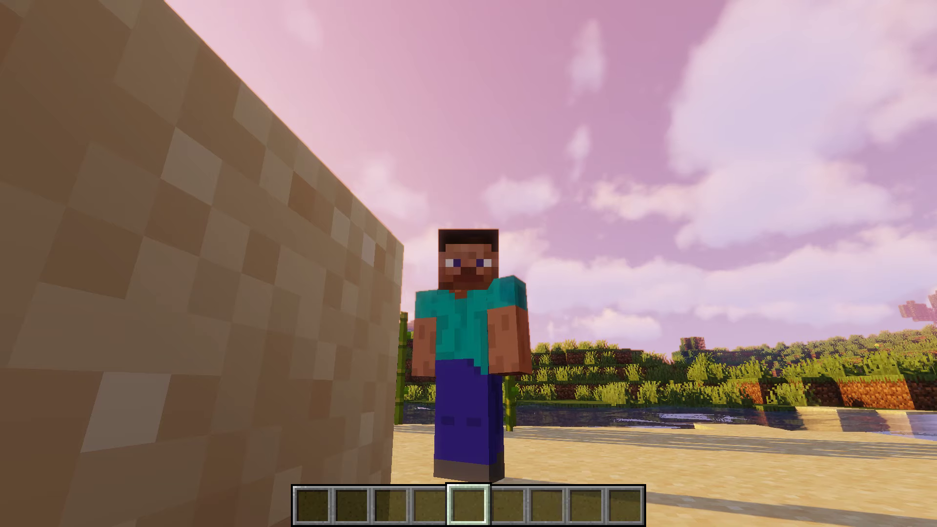
key("F5")
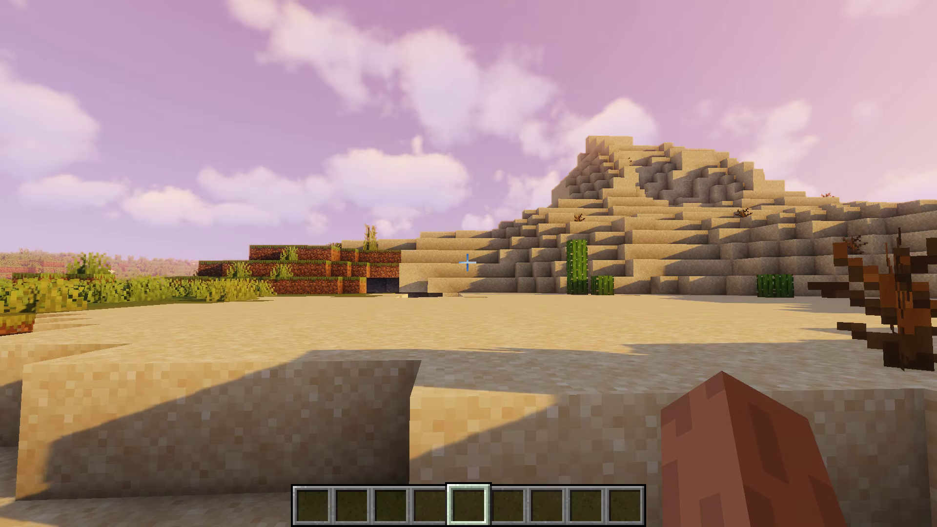
- Walk past the cactus and climb the sand mountain to examine the shaders' lighting and shadows over the desert
key("w")
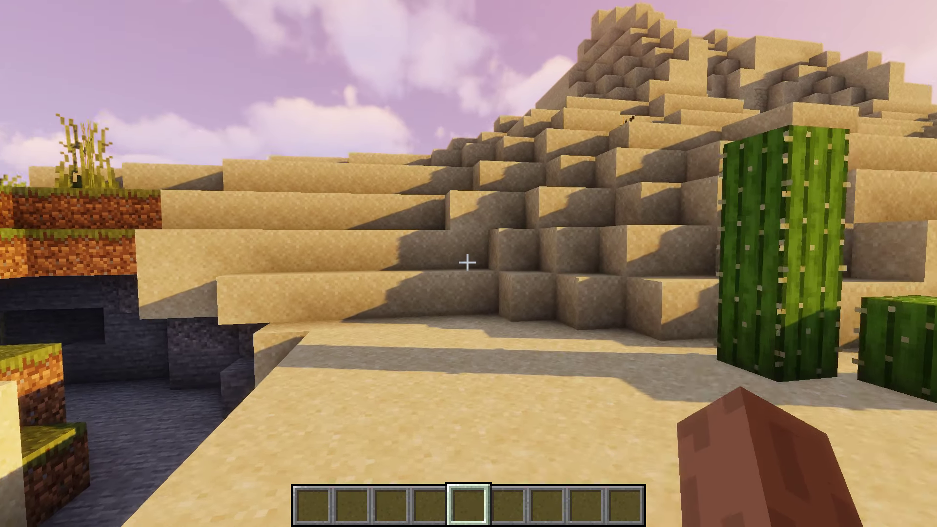
key("w")
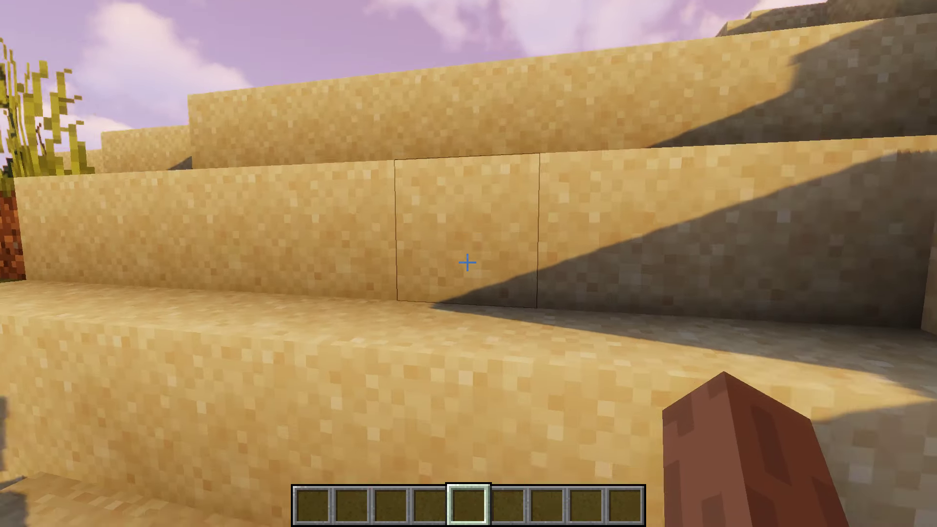
key("s")
key("space")
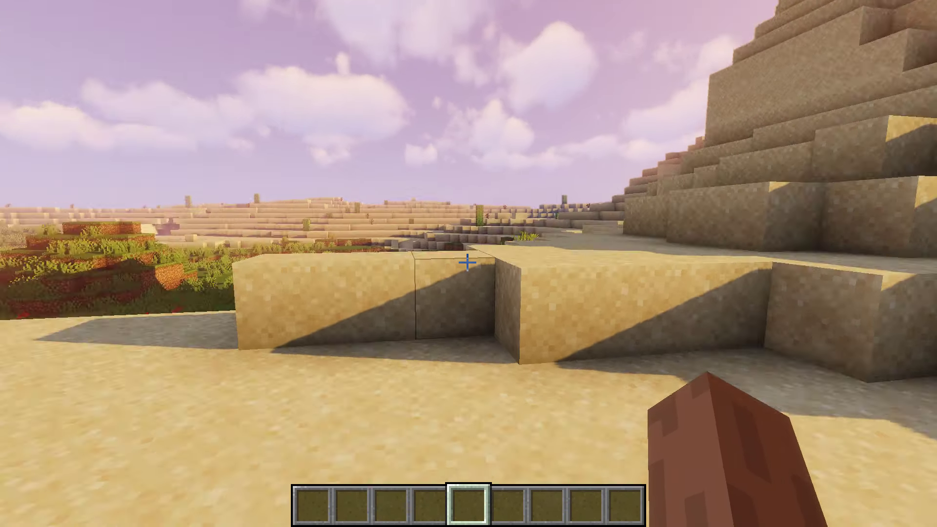
key("w")
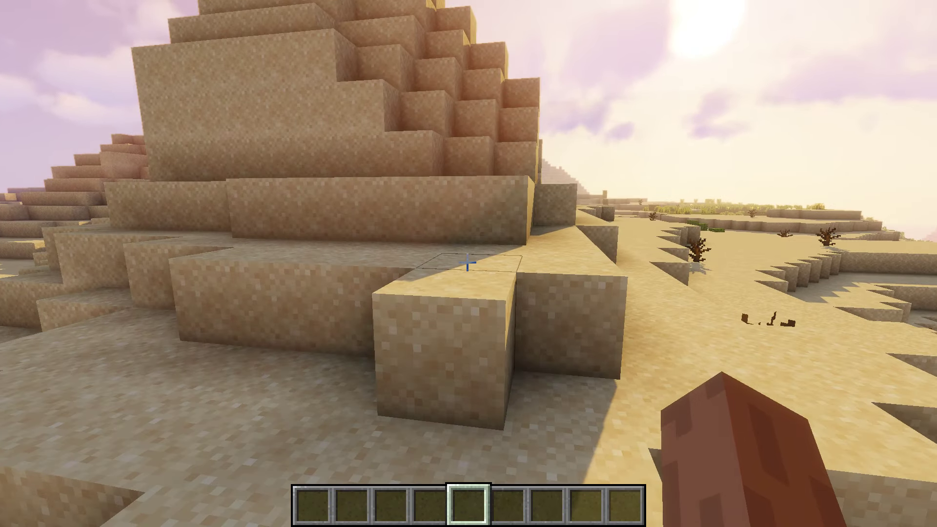
key("w")
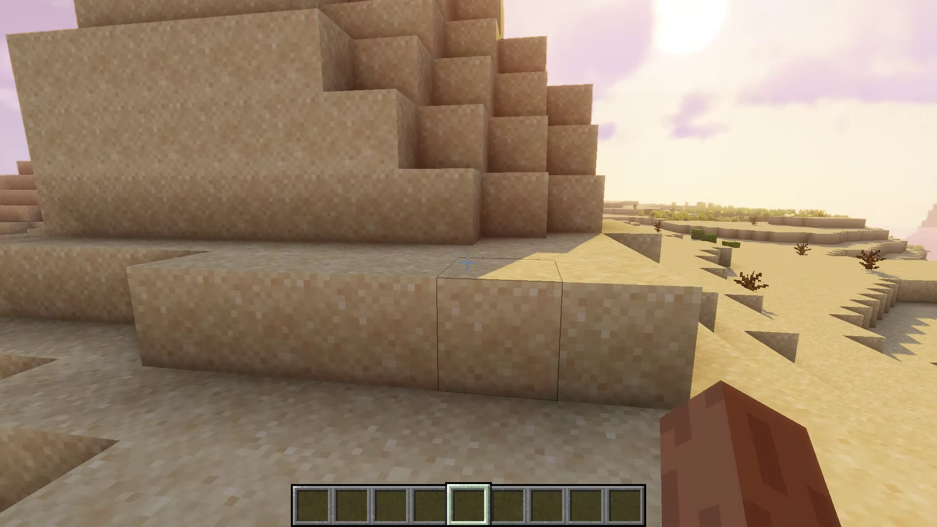
key("w")
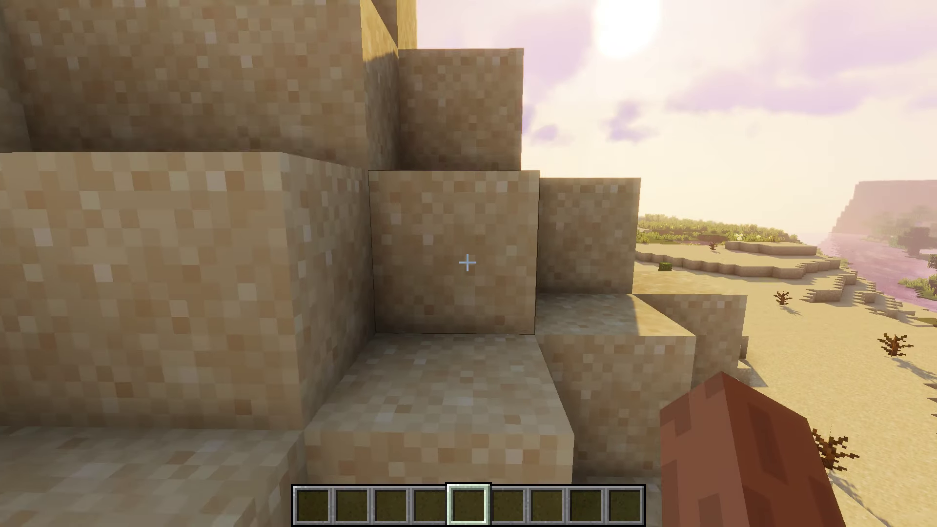
key("w")
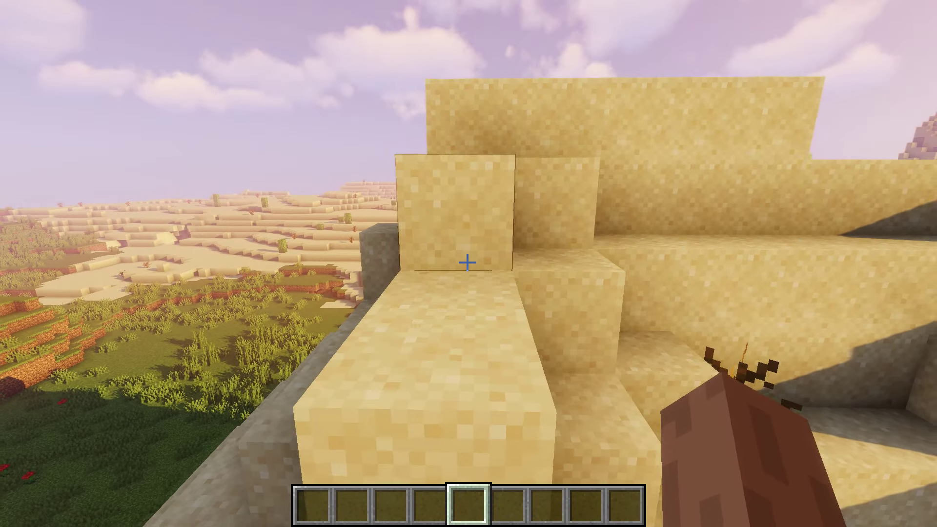
key("w")
key("space")
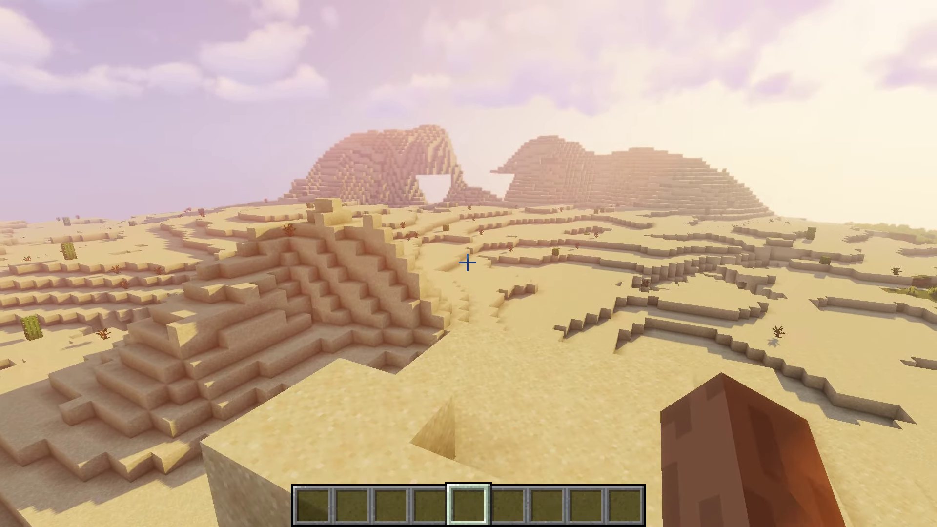
key("s")
- Reduce the render distance to 4 chunks in the video settings and return to the world
key("Escape")
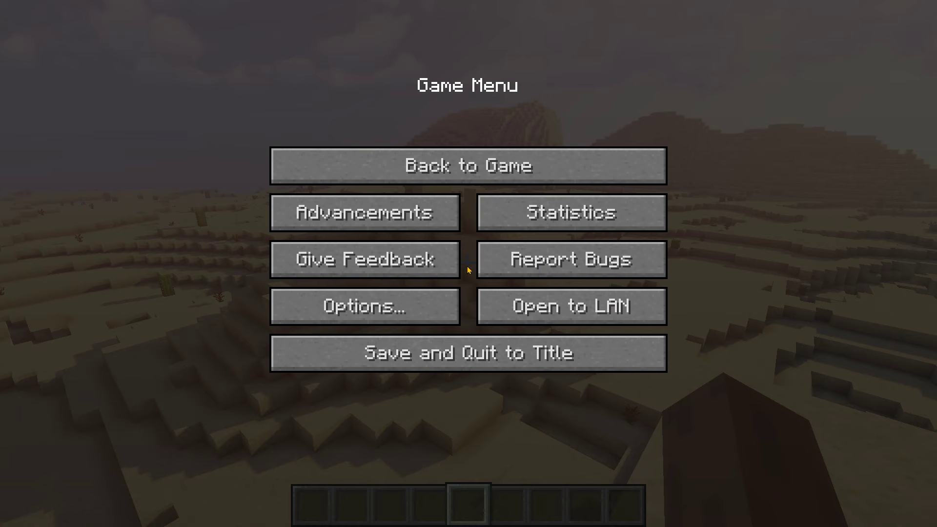
left_click(382, 306)
left_click(310, 235)
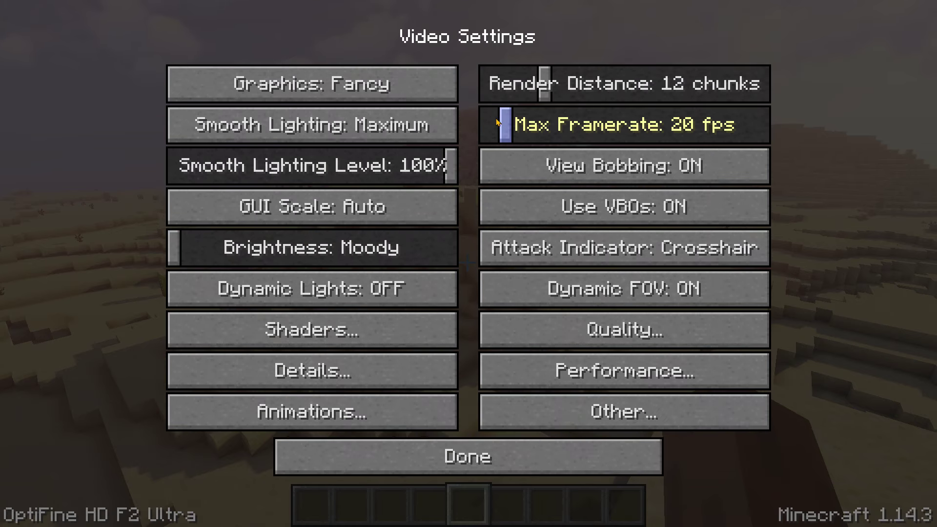
left_click_drag(532, 87, 495, 91)
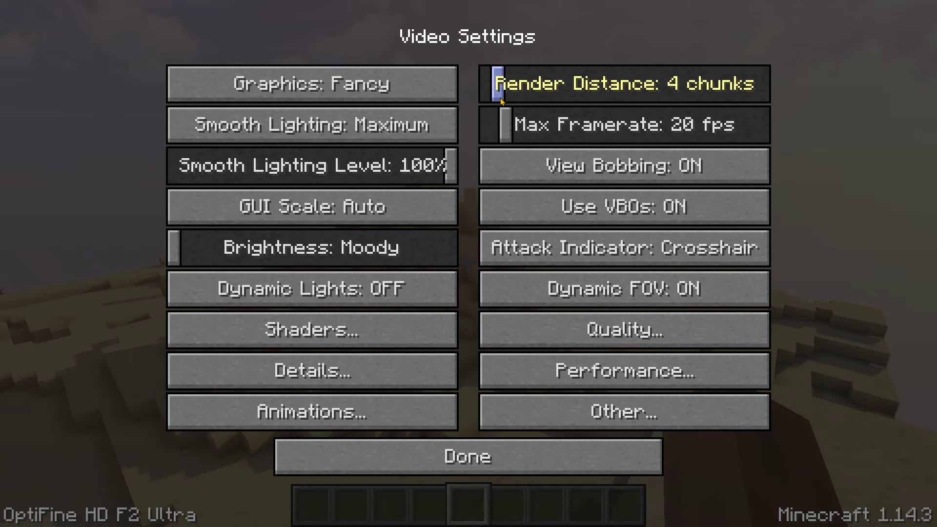
left_click(481, 447)
left_click(476, 452)
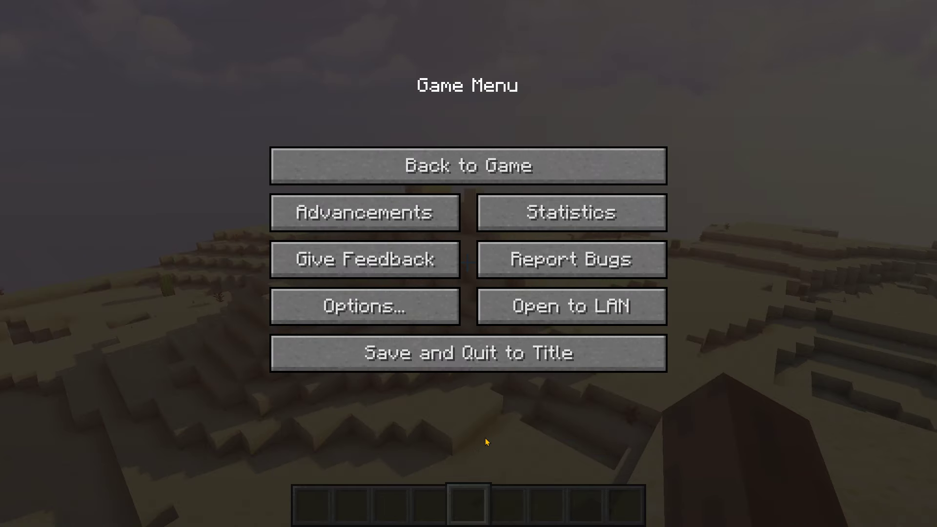
key("Escape")
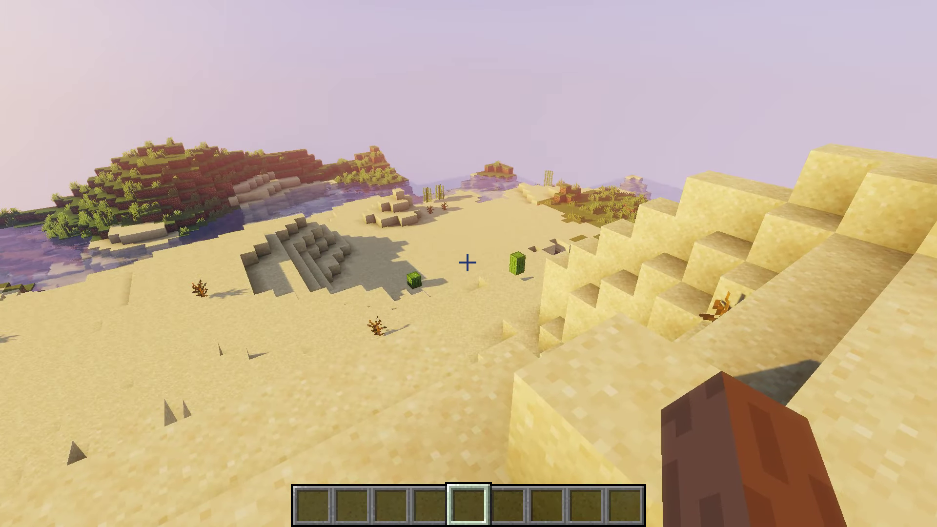
- Pause the game and bring up the game menu
key("Escape")
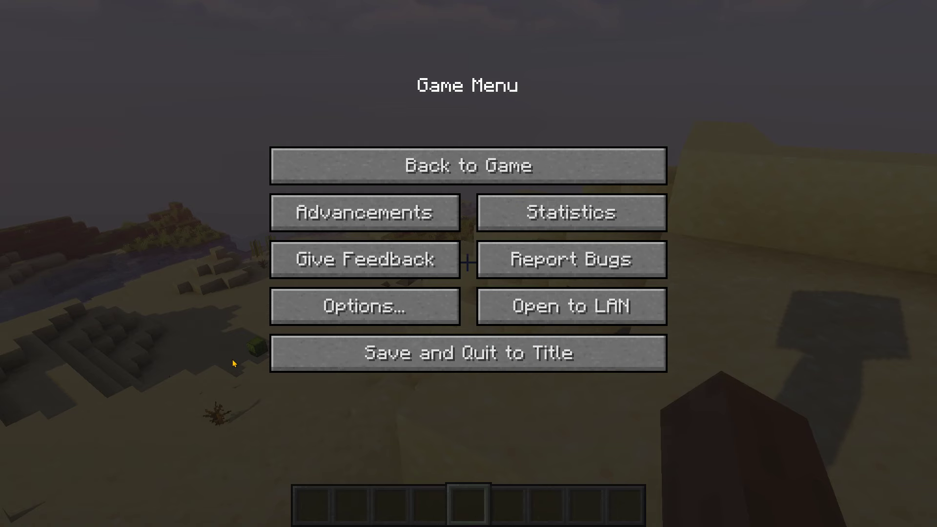